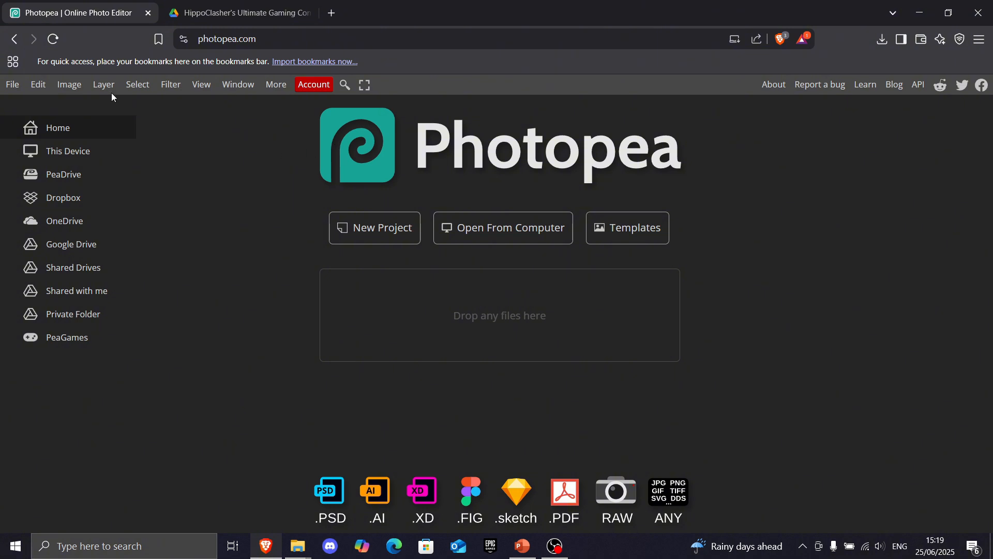
Create a new project from the Youtube Thumbnail preset (1280 x 720 px) with a black background.
left_click(12, 84)
left_click(30, 104)
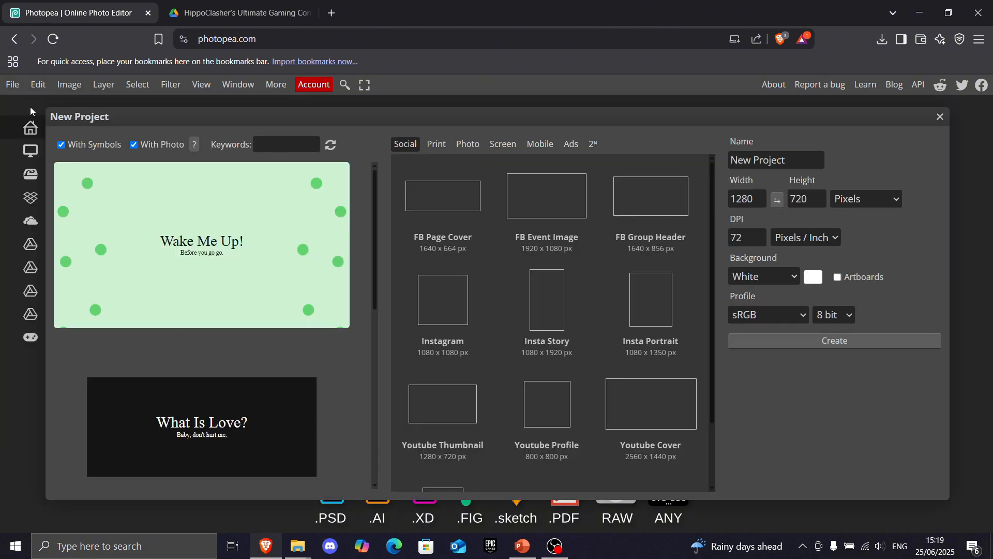
left_click(443, 420)
left_click(776, 278)
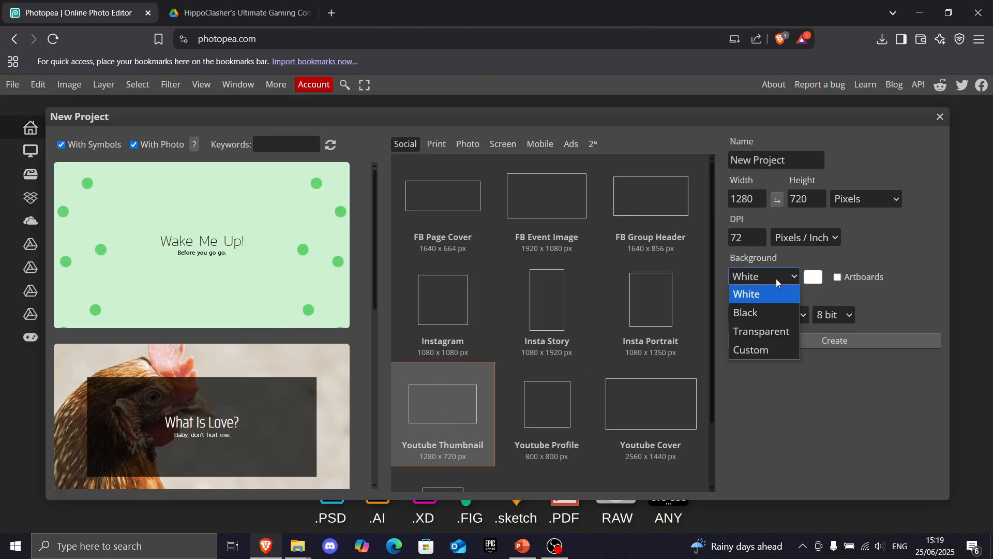
left_click(774, 313)
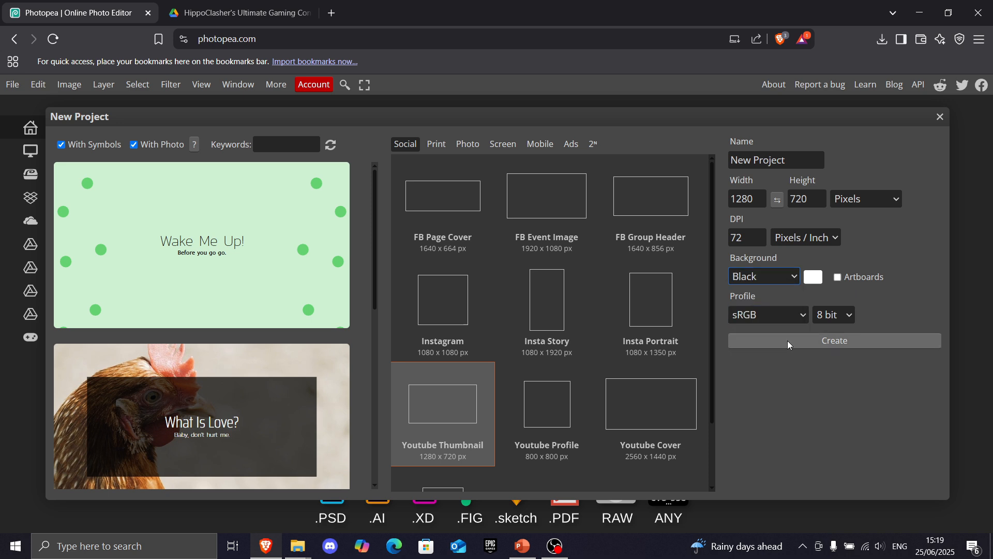
left_click(787, 341)
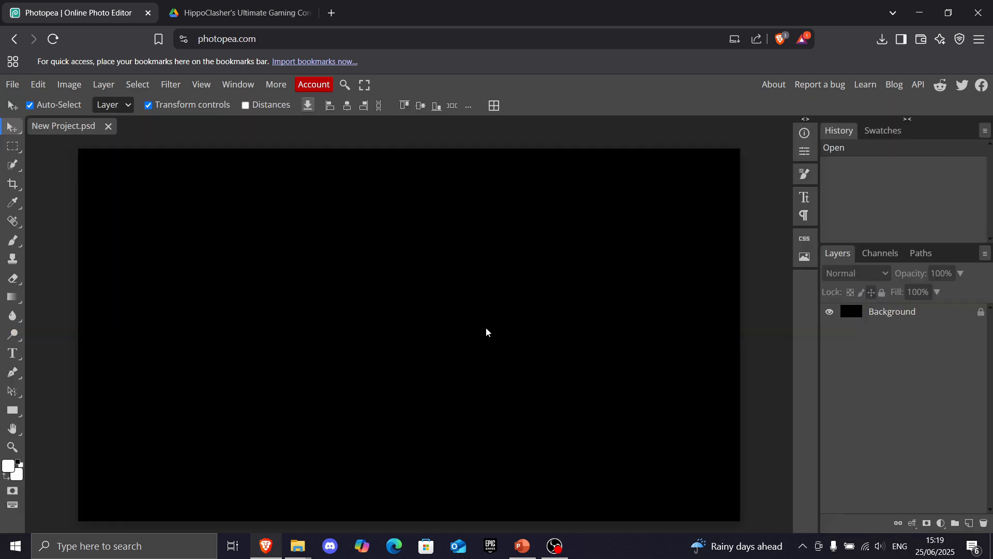
Switch to Google Drive and look through the folders of HippoClasher's Ultimate Gaming asset pack.
left_click(242, 19)
scroll(654, 443, "down", 2)
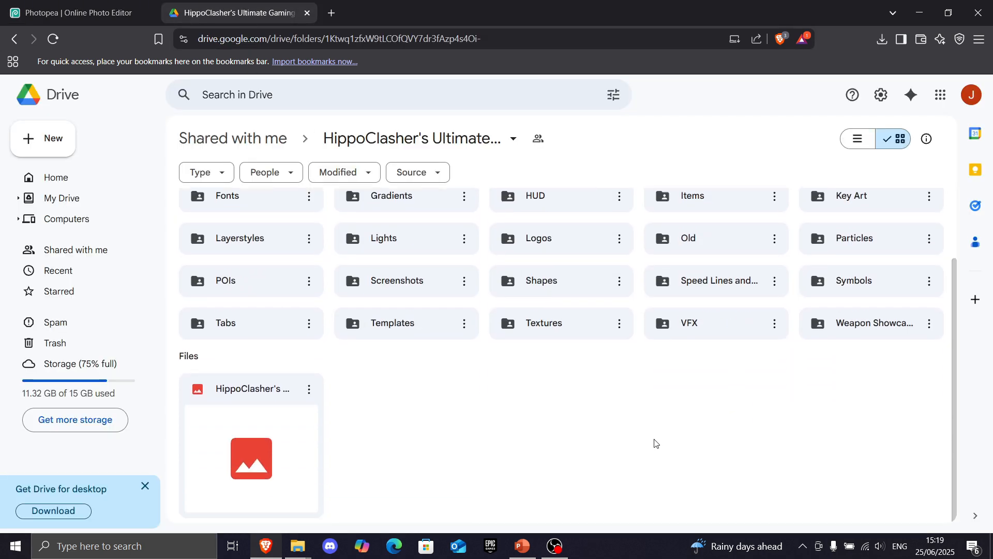
scroll(651, 393, "up", 2)
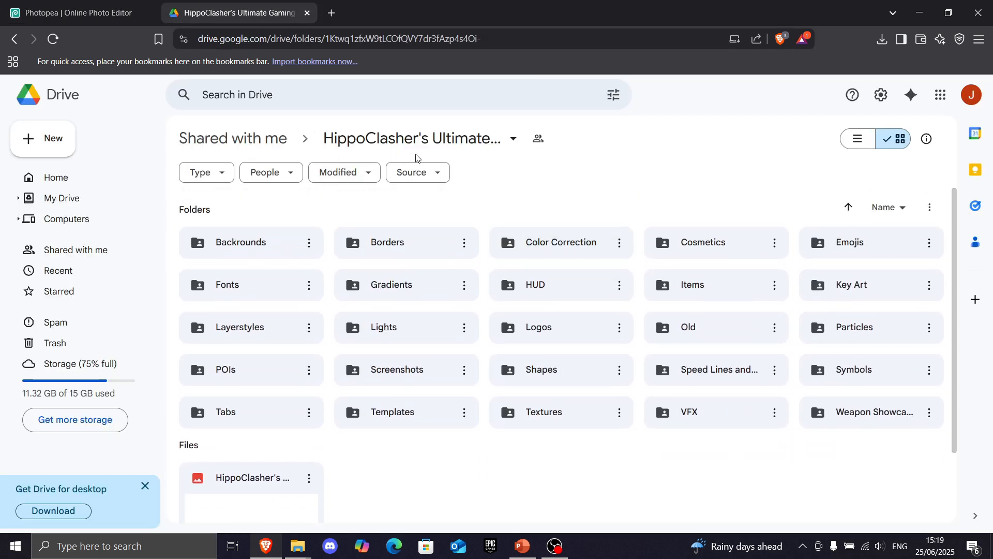
scroll(652, 375, "down", 2)
scroll(652, 374, "up", 2)
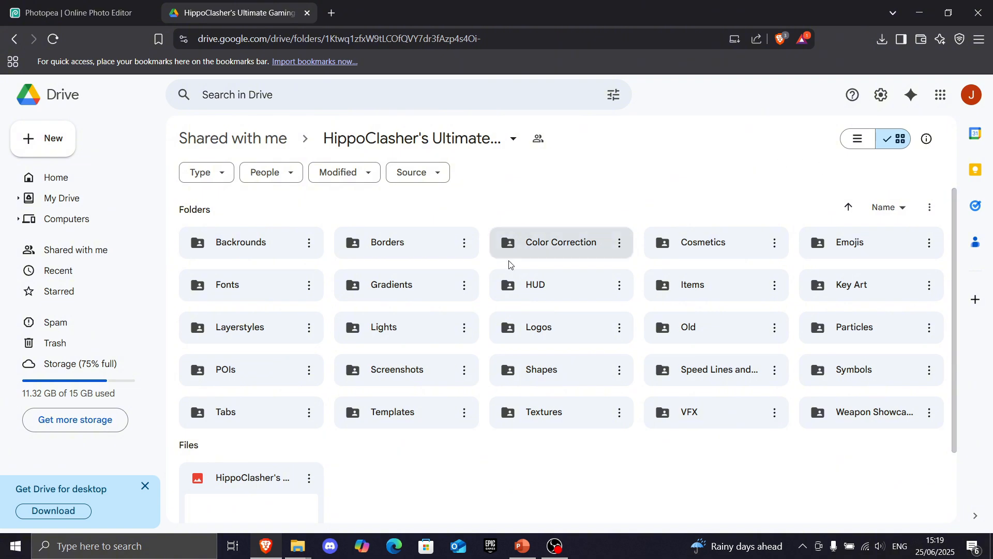
scroll(467, 375, "down", 2)
scroll(467, 375, "up", 2)
scroll(641, 478, "down", 2)
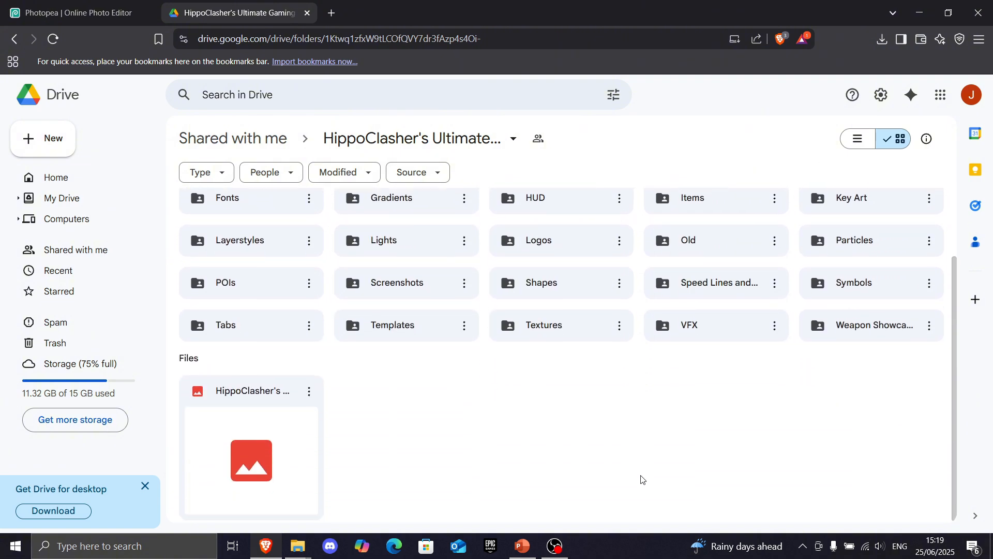
scroll(641, 479, "up", 2)
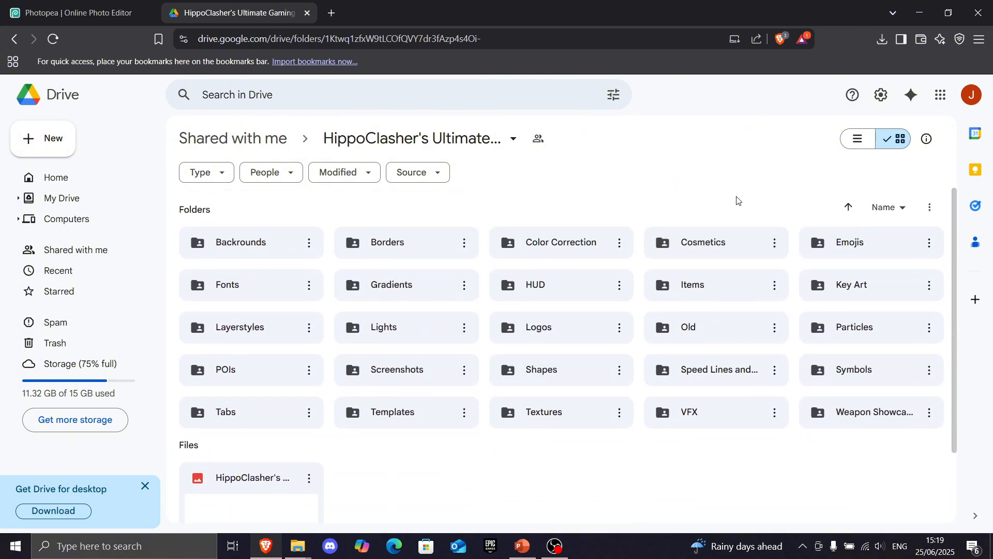
scroll(638, 235, "down", 2)
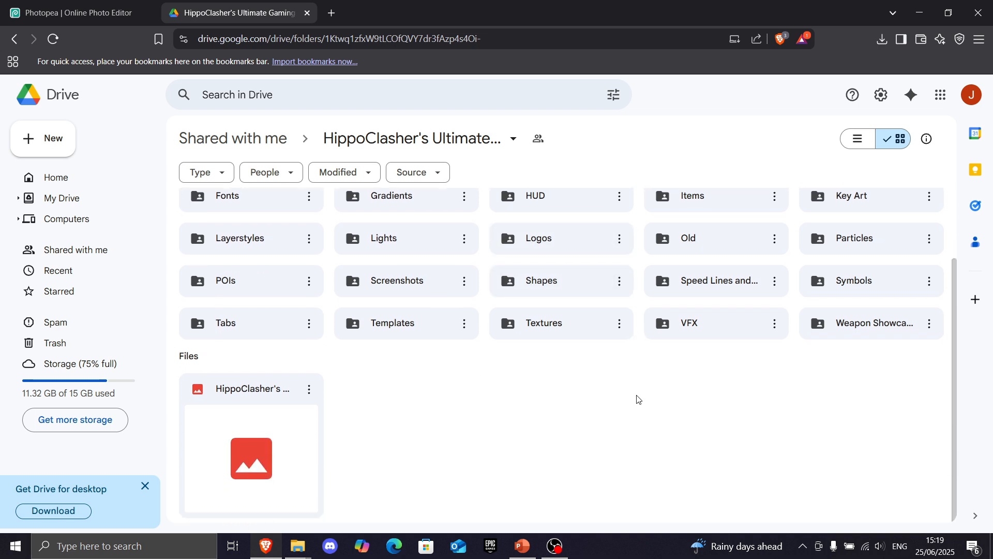
scroll(635, 417, "up", 2)
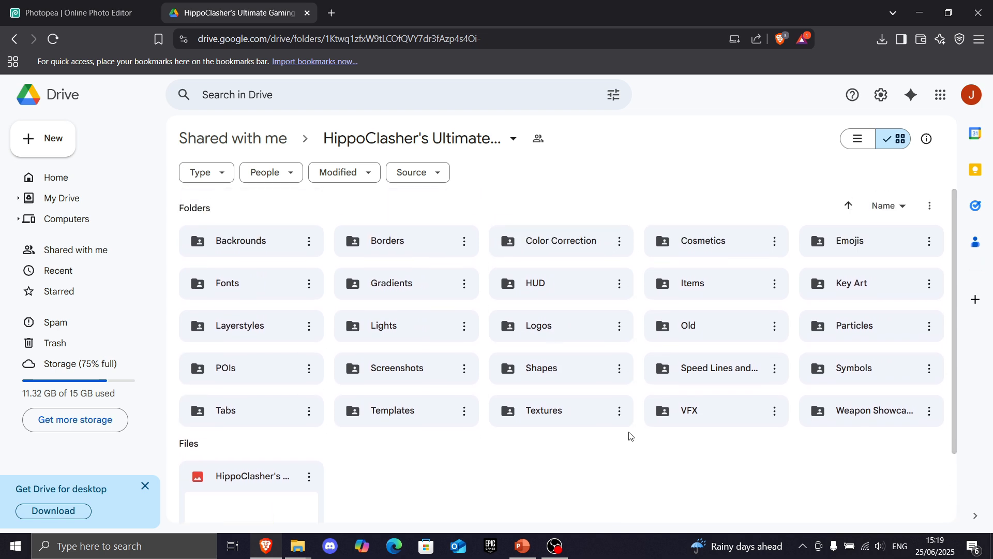
Browse the Backrounds folder and its Backround Builder subfolder to view the Fortnite Grass images.
double_click(243, 236)
scroll(717, 279, "down", 3)
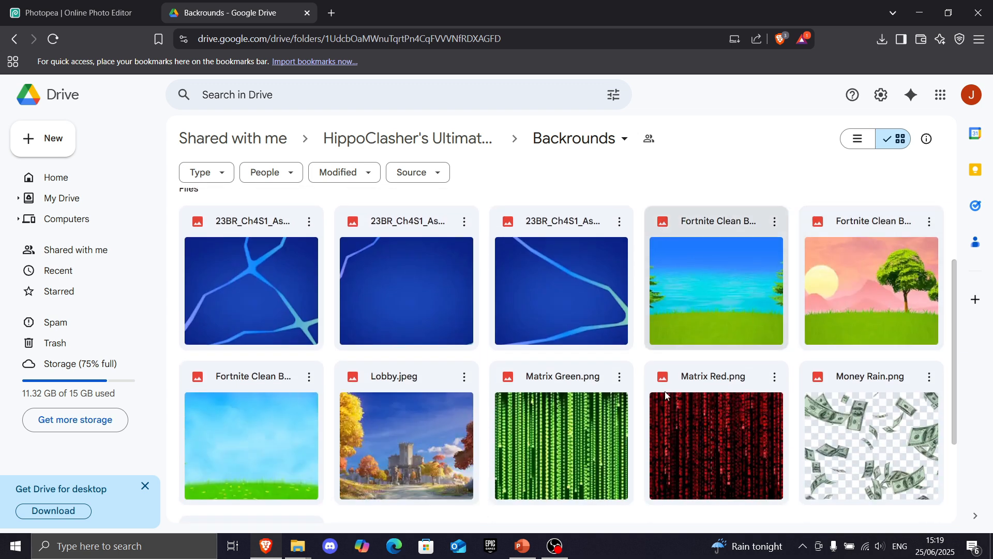
scroll(762, 420, "up", 3)
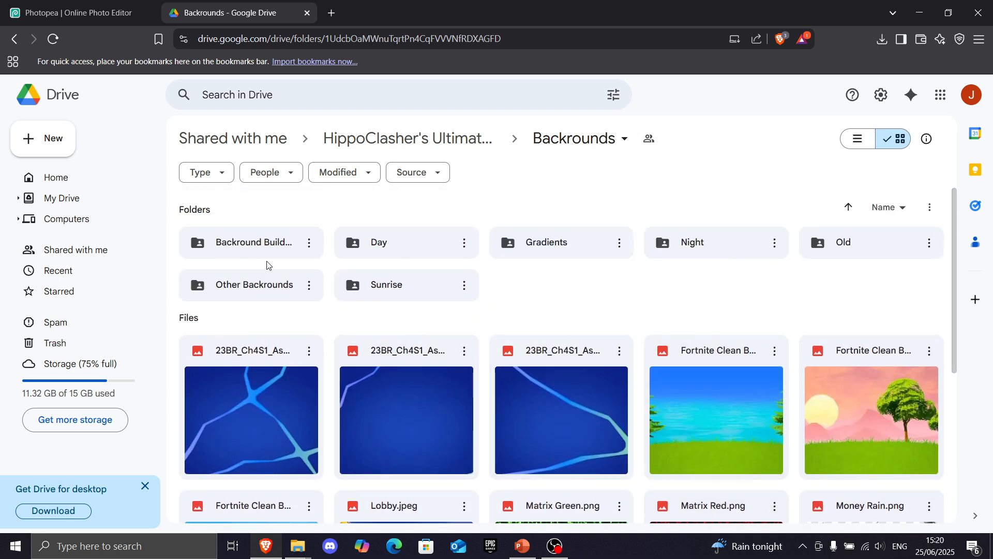
double_click(238, 246)
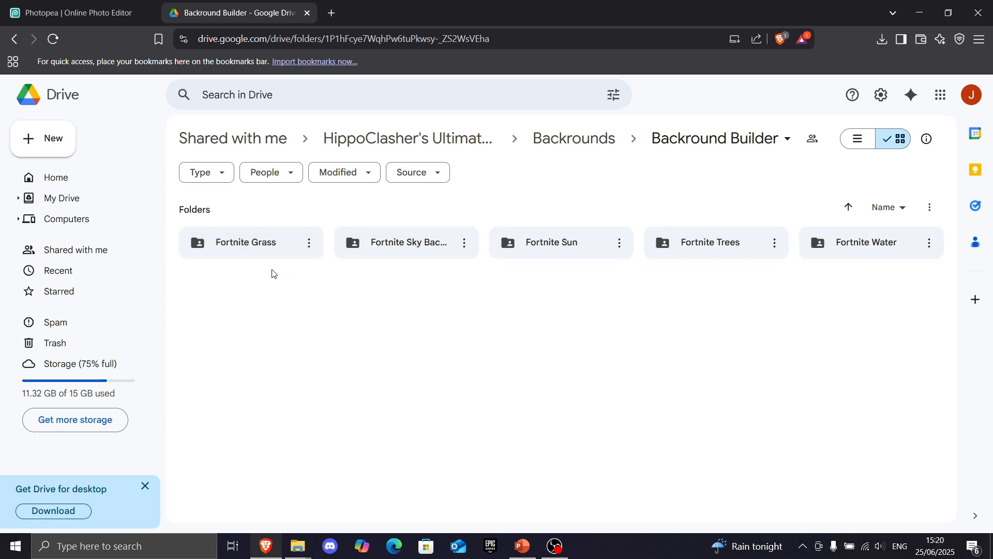
double_click(251, 247)
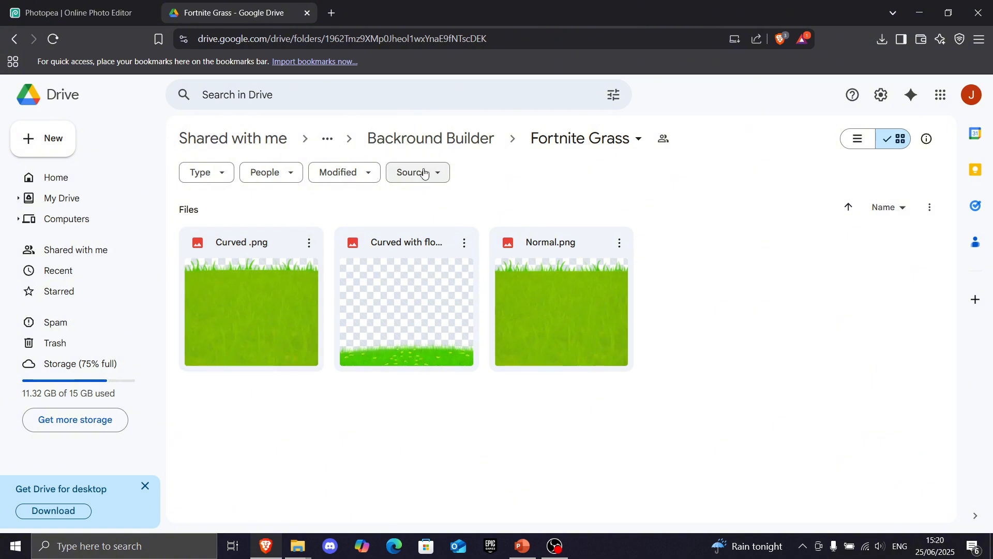
Search the web for "fortnite sky" and preview the Fortnite OG Sky image from Dynamic Wallpaper Club.
key("ctrl+t")
type("fortnit")
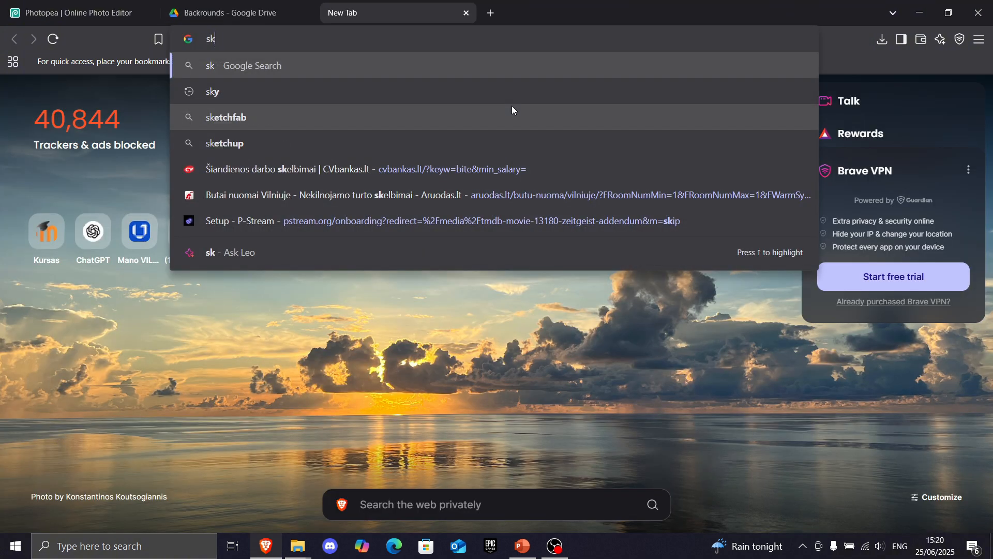
type("e sky")
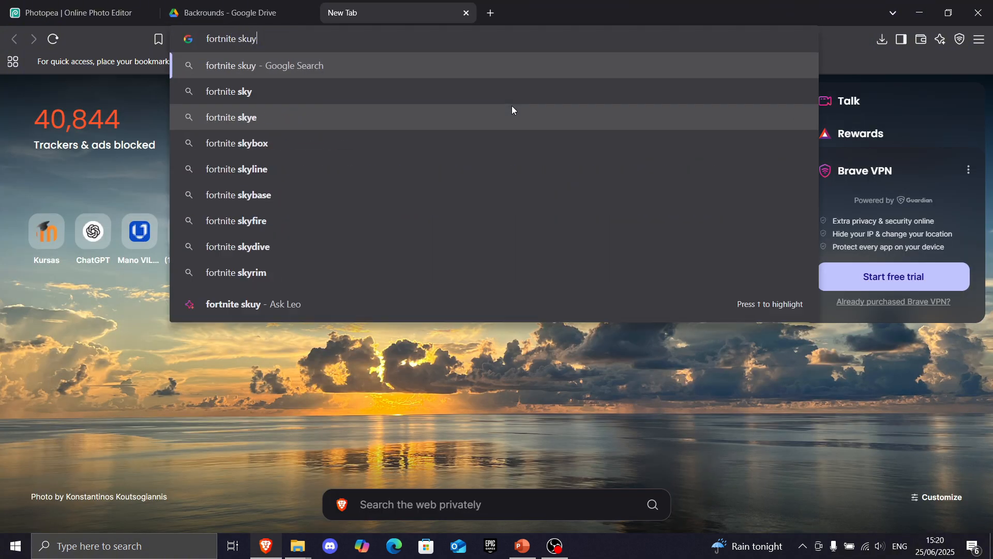
key("Return")
left_click(202, 294)
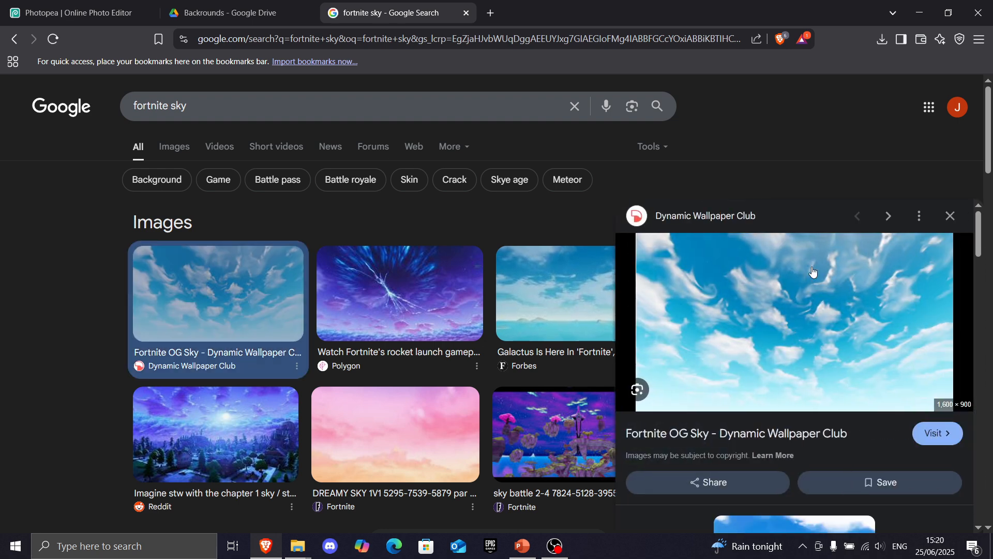
Place Curved with flower.png from the local Background folder into the Photopea project and stack it above the Background layer.
key("alt+Tab")
left_click_drag(590, 344, 586, 274)
left_click_drag(636, 239, 341, 144)
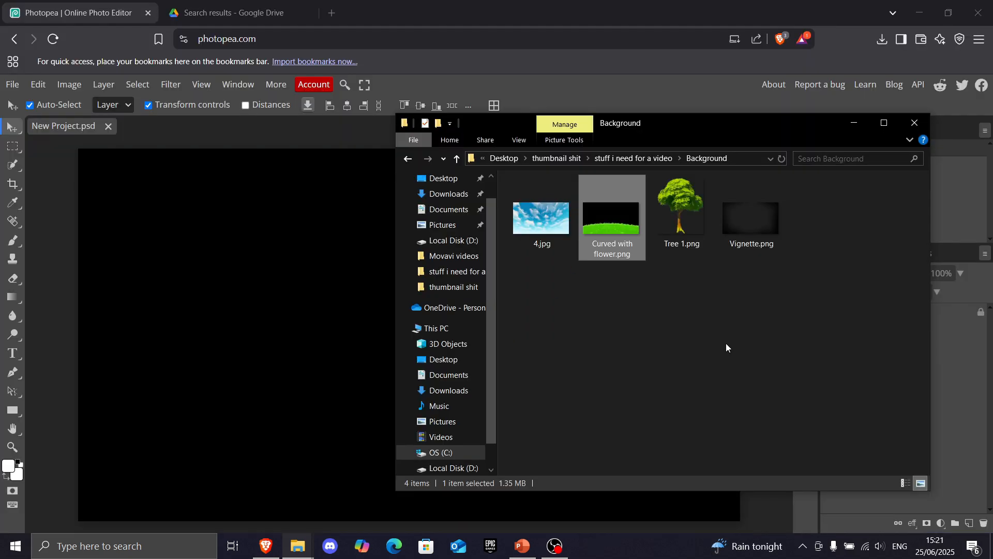
left_click_drag(621, 222, 307, 295)
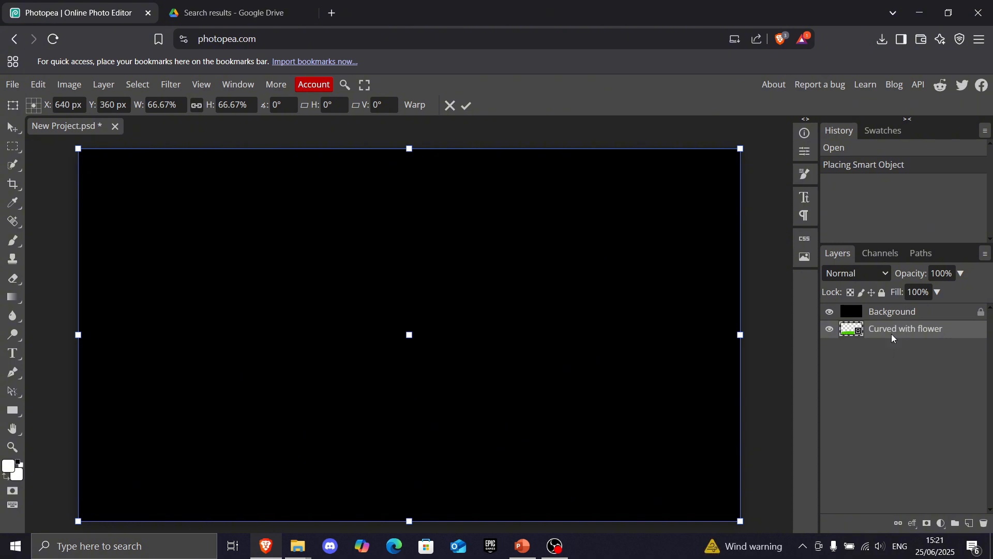
left_click_drag(892, 336, 893, 315)
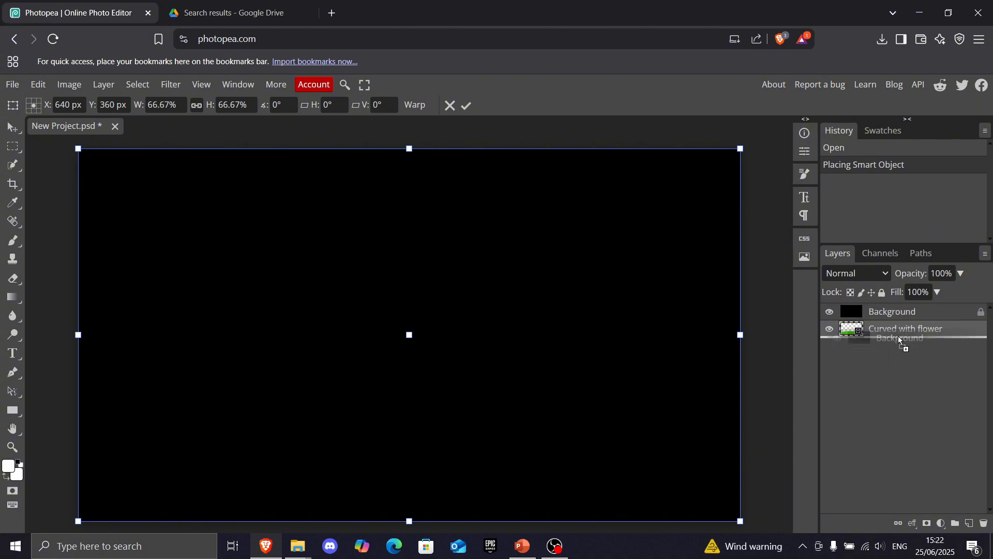
left_click(752, 313)
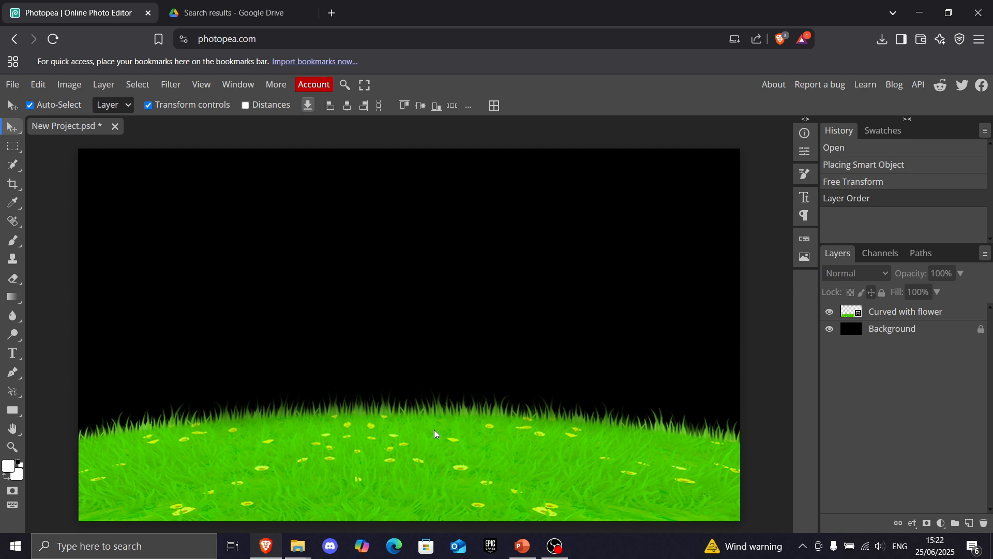
Stack the sky image 4 above the Background layer and move Tree 1 to the right side of the canvas, behind the grass.
left_click_drag(902, 346, 902, 326)
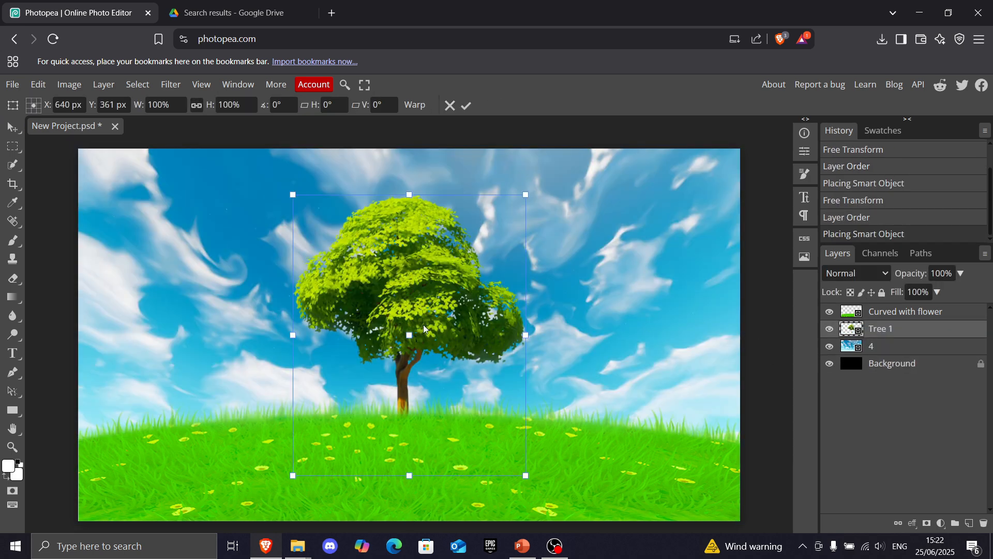
left_click_drag(425, 324, 657, 298)
key("Return")
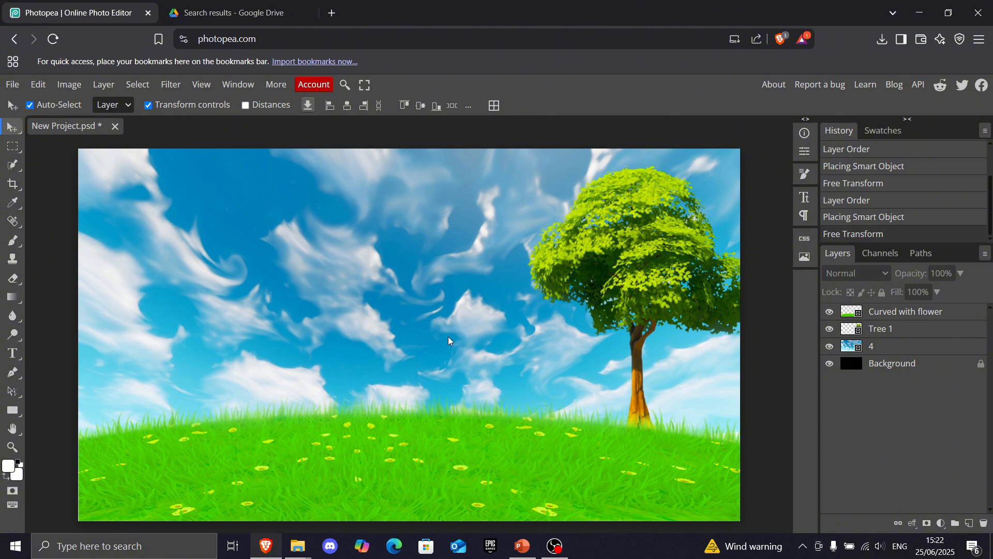
Select sky layer 4 and set the foreground colour to the light blue 4dc9e6 sampled from the sky with the Eyedropper.
left_click(890, 351)
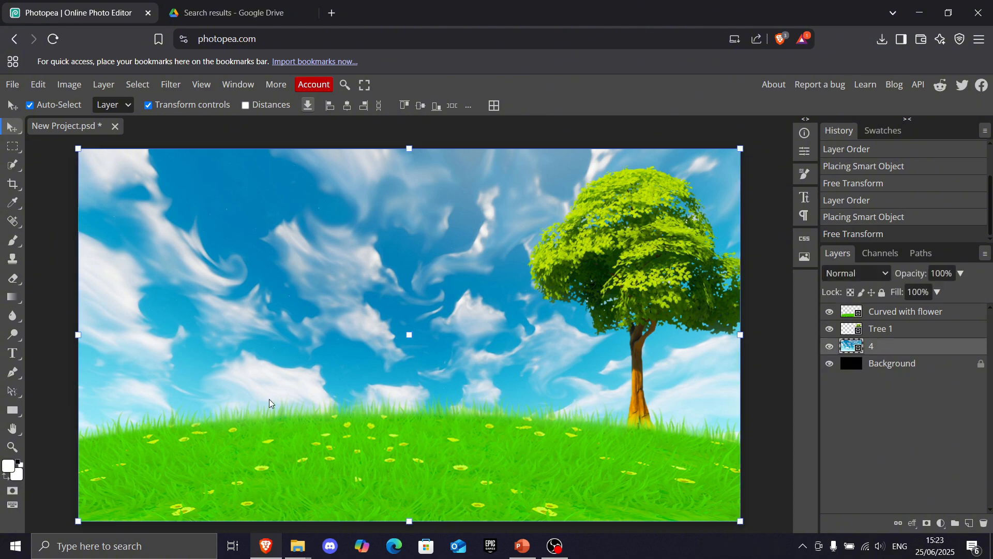
left_click(9, 469)
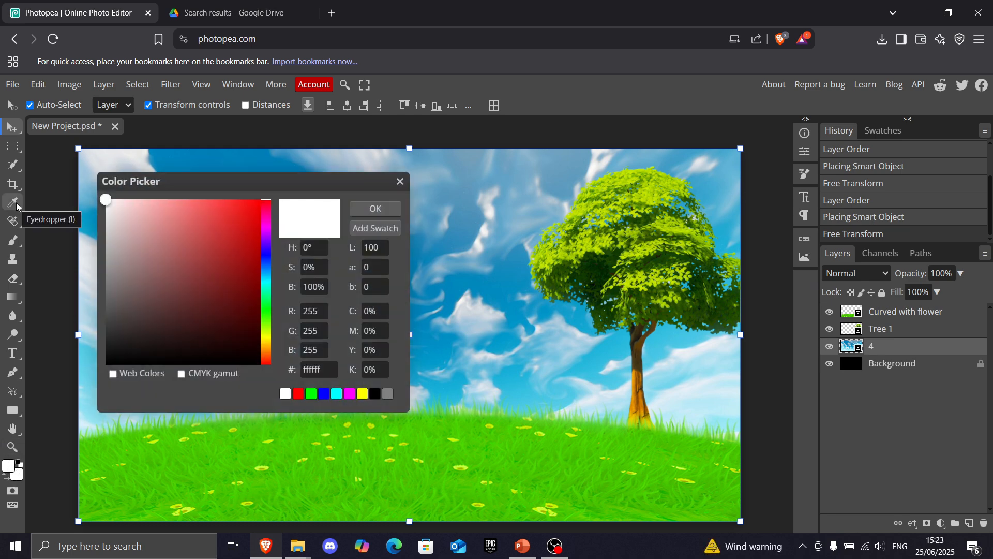
left_click(15, 203)
left_click(522, 407)
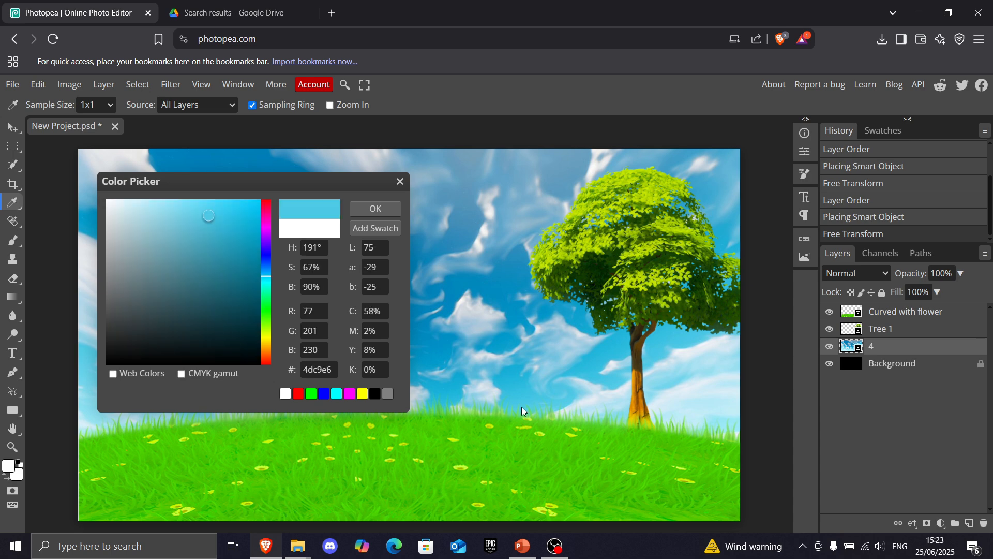
left_click(386, 207)
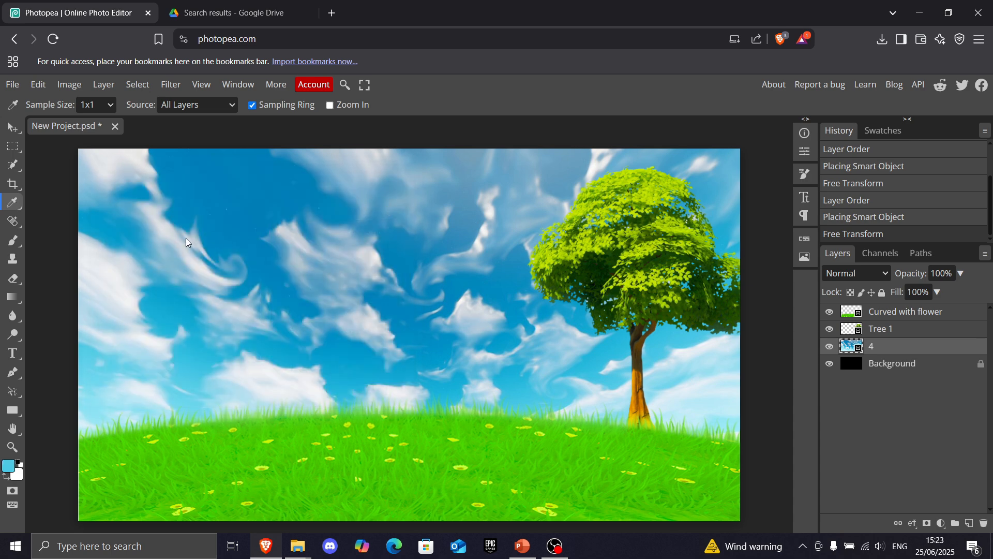
Rasterize sky layer 4 and paint over the whole sky with a 113 px brush in Color Burn mode.
left_click(14, 241)
left_click(36, 105)
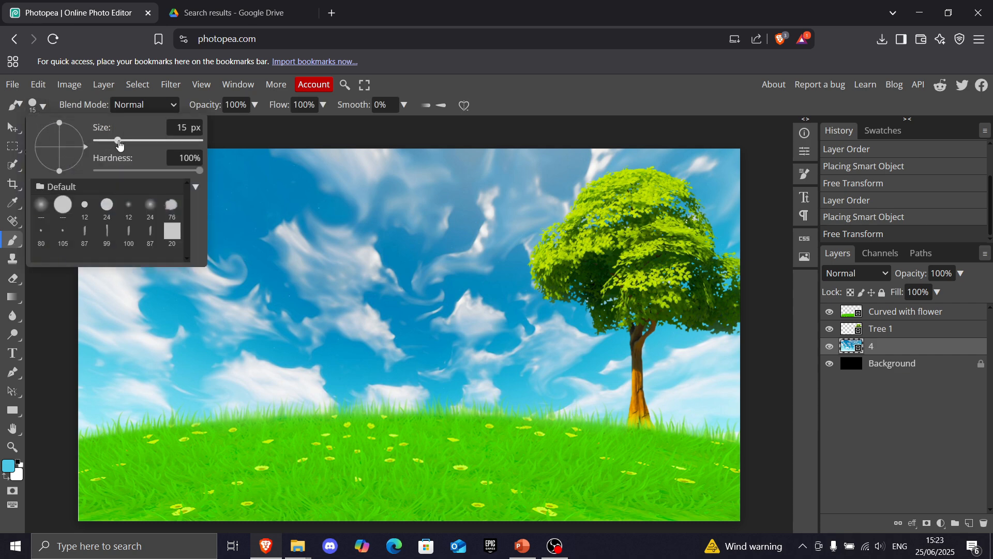
left_click_drag(119, 145, 143, 145)
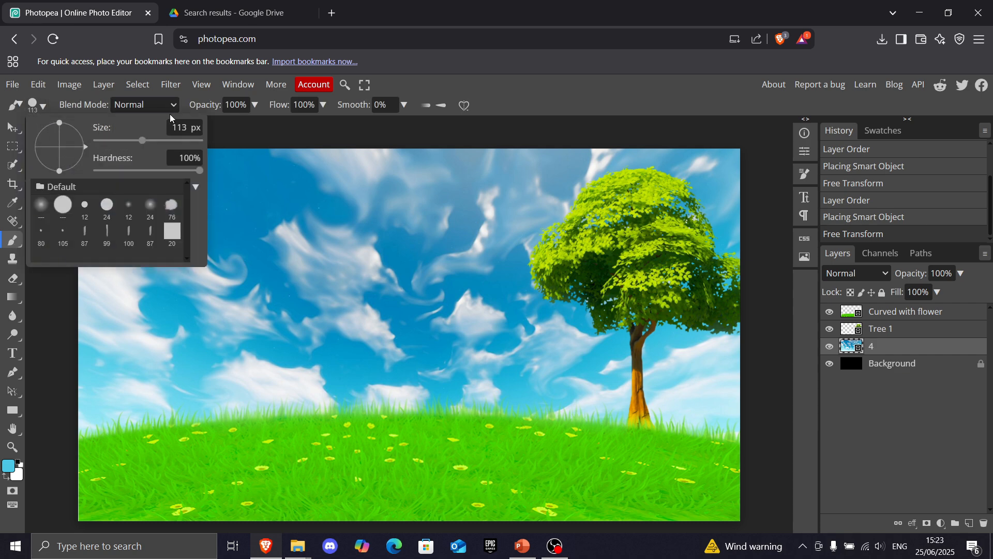
left_click(154, 104)
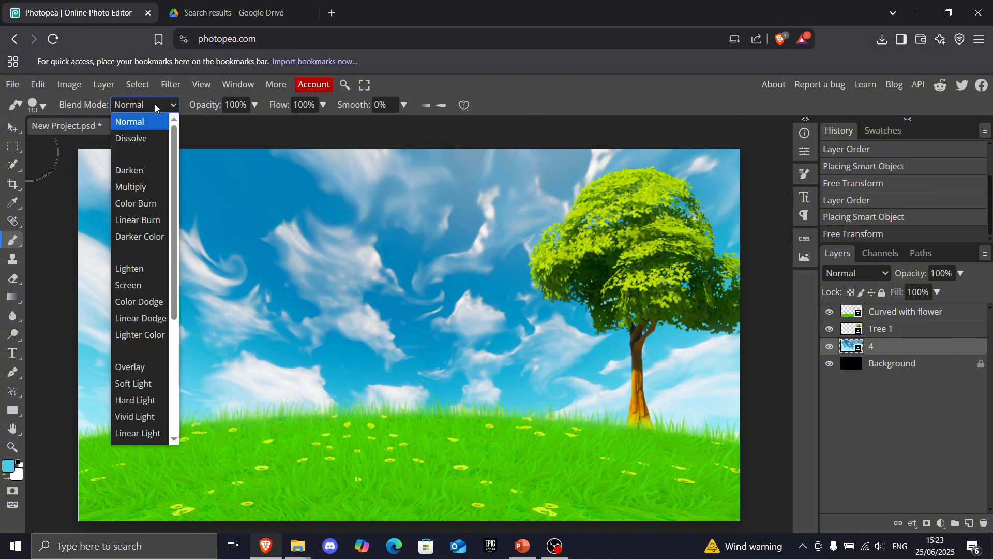
left_click(149, 204)
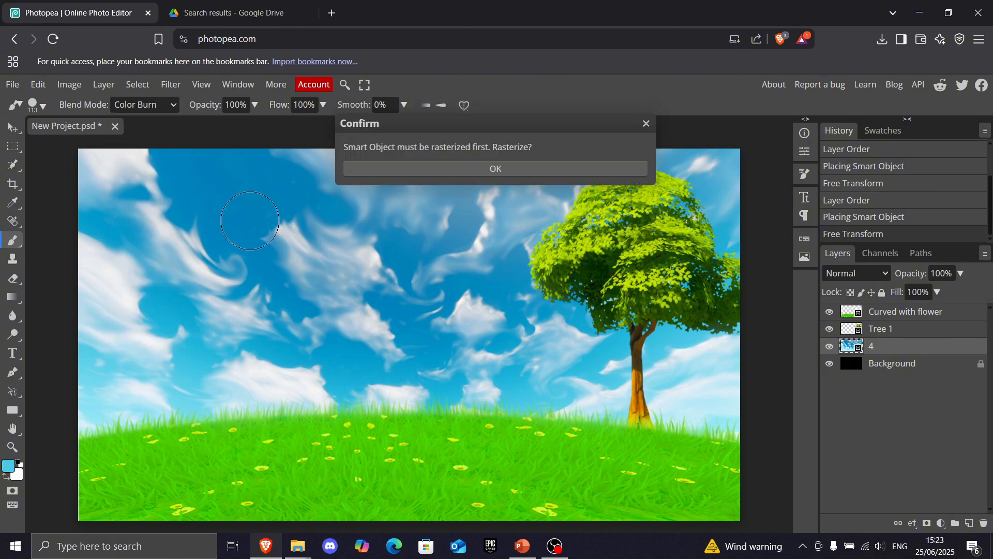
left_click(389, 170)
mouse_move(85, 167)
left_mouse_down()
mouse_move(745, 163)
mouse_move(574, 228)
mouse_move(747, 246)
mouse_move(761, 282)
mouse_move(643, 437)
mouse_move(617, 443)
mouse_move(514, 419)
mouse_move(691, 367)
mouse_move(722, 330)
mouse_move(603, 277)
mouse_move(306, 322)
mouse_move(455, 243)
mouse_move(410, 262)
mouse_move(301, 256)
mouse_move(125, 271)
mouse_move(39, 230)
mouse_move(225, 302)
mouse_move(286, 282)
mouse_move(254, 349)
left_mouse_up()
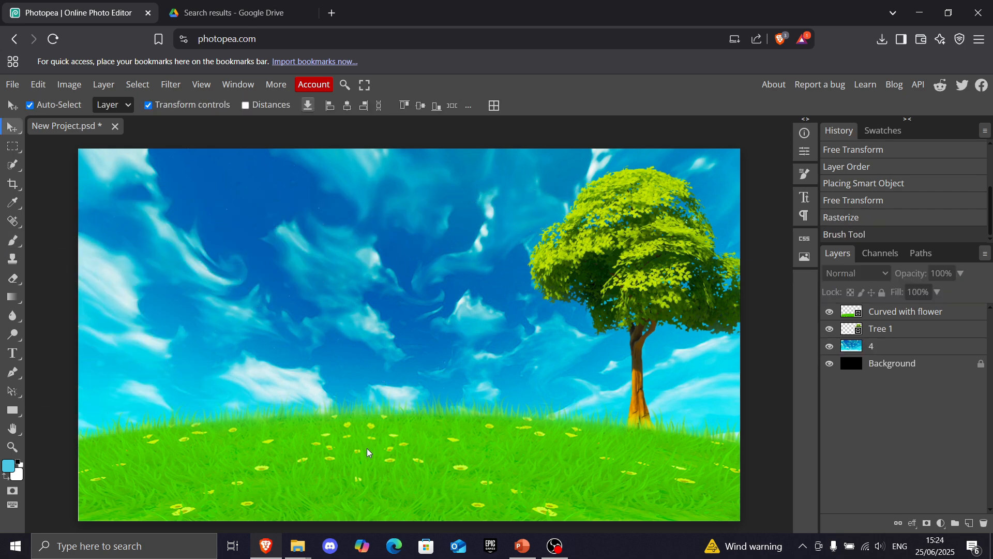
Apply Smart Sharpen to the Curved with flower layer with an amount of 101% and a radius of 200 px.
left_click(916, 313)
left_click(348, 89)
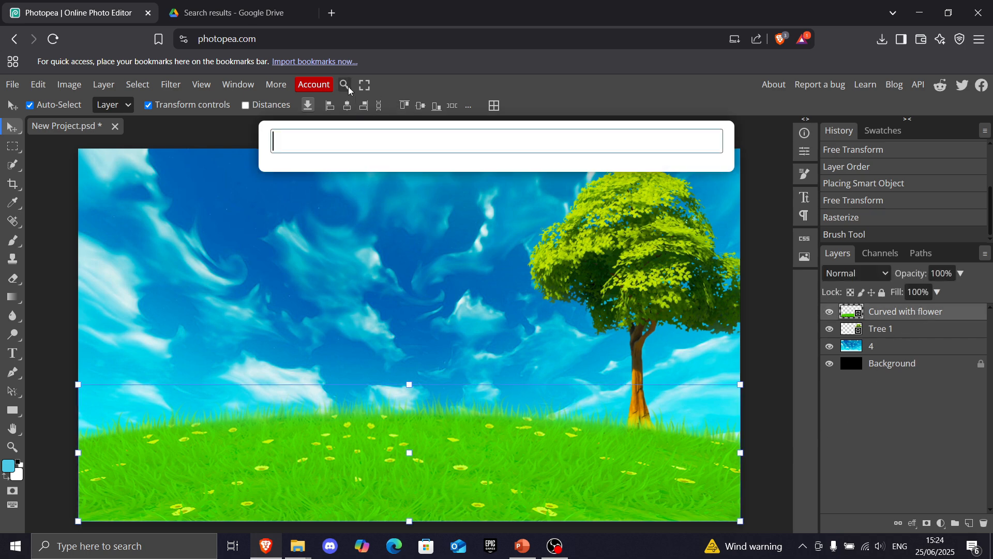
type("smart shar")
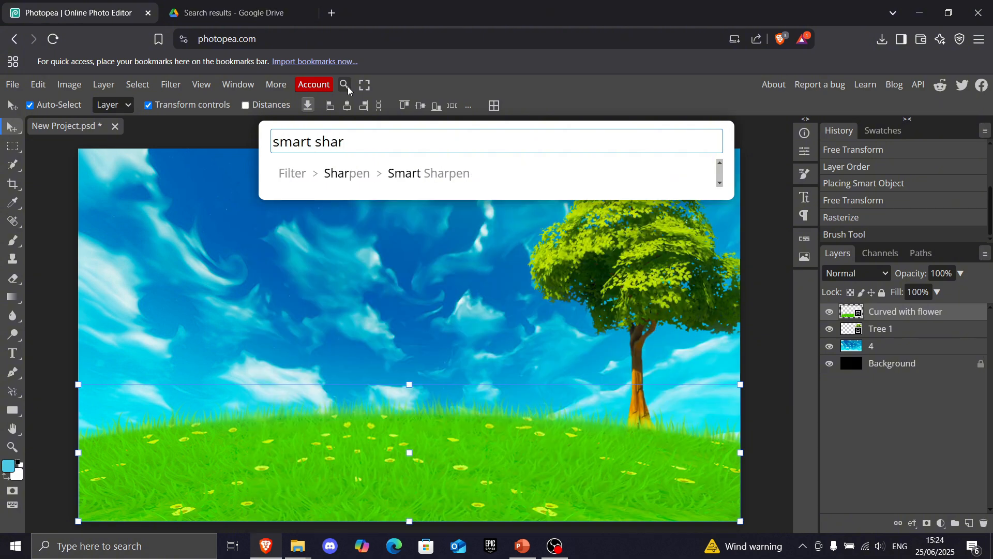
key("Return")
left_click_drag(625, 217, 873, 218)
left_click_drag(743, 180, 696, 190)
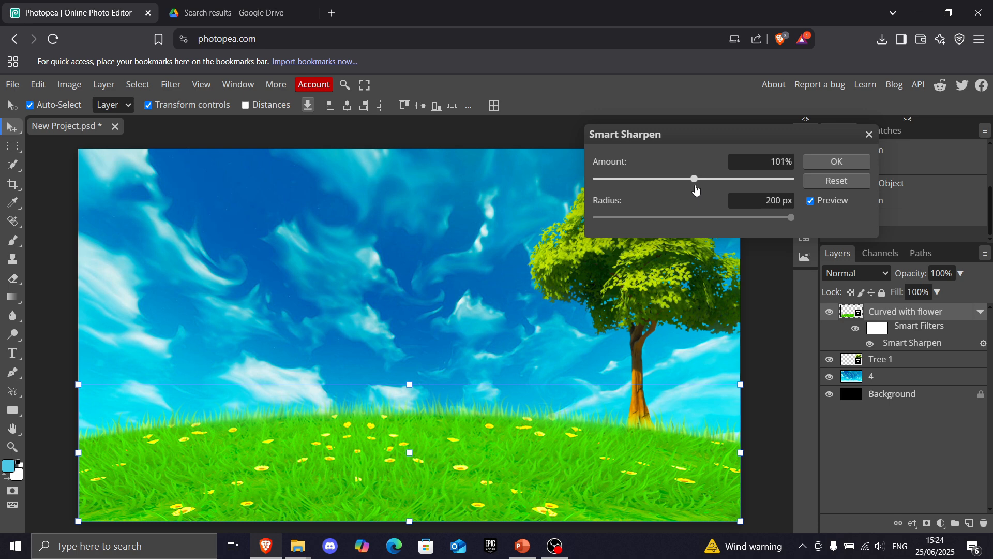
left_click(823, 162)
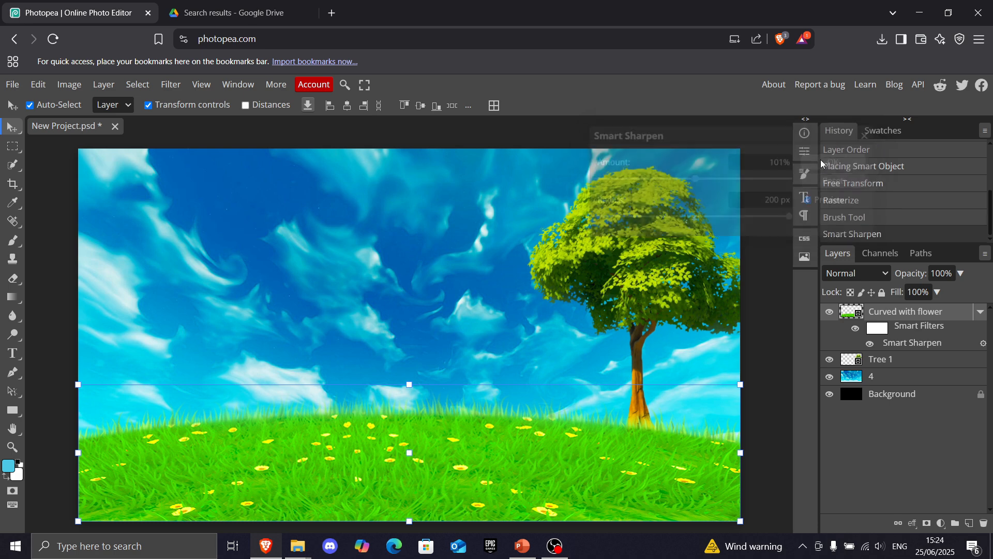
Apply Hue/Saturation to the Curved with flower layer, setting saturation to 40 and slightly lowering the lightness.
left_click(346, 87)
type("hue")
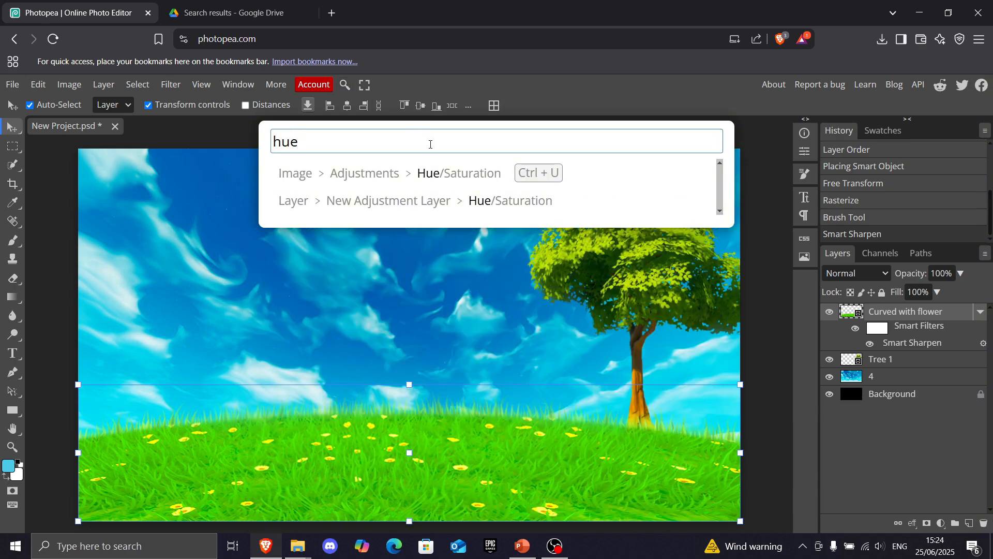
left_click(438, 173)
left_click_drag(824, 290, 864, 285)
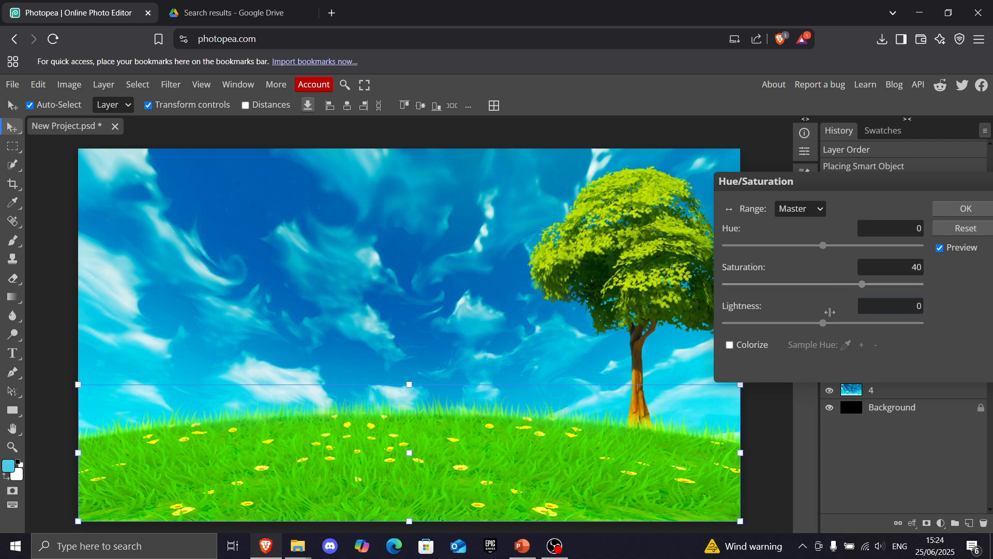
left_click_drag(823, 323, 818, 330)
key("Return")
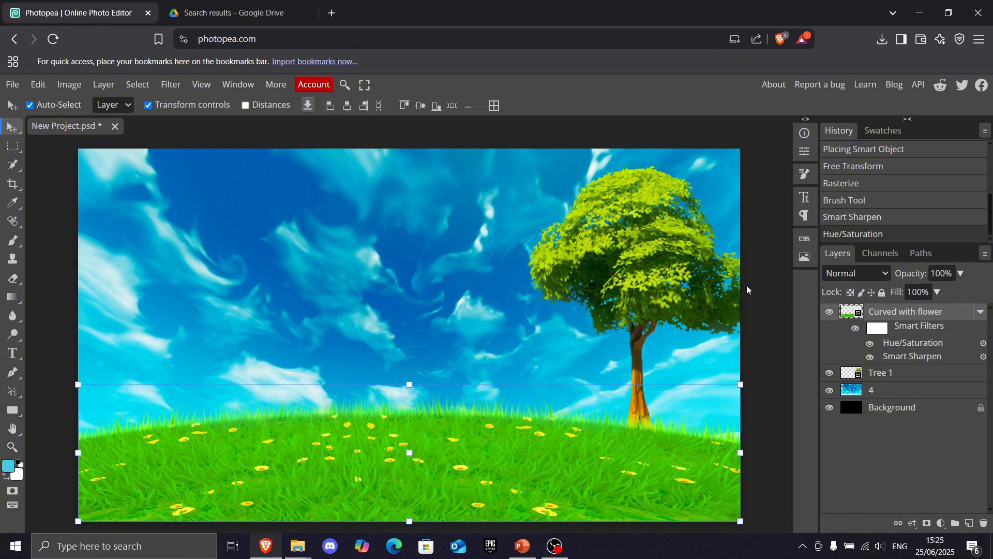
Apply Hue/Saturation to the Tree 1 layer with saturation set to 41.
left_click(759, 291)
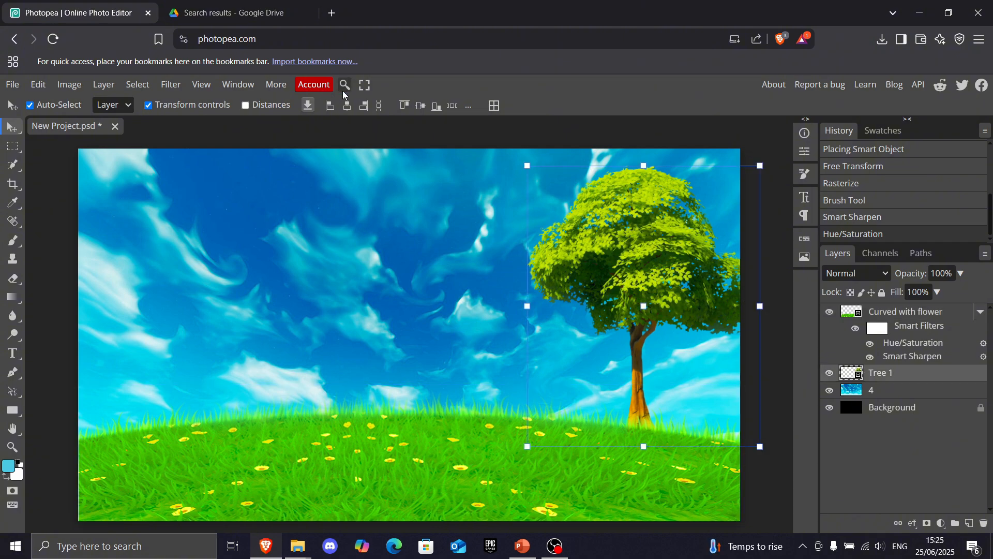
left_click(344, 87)
type("hu")
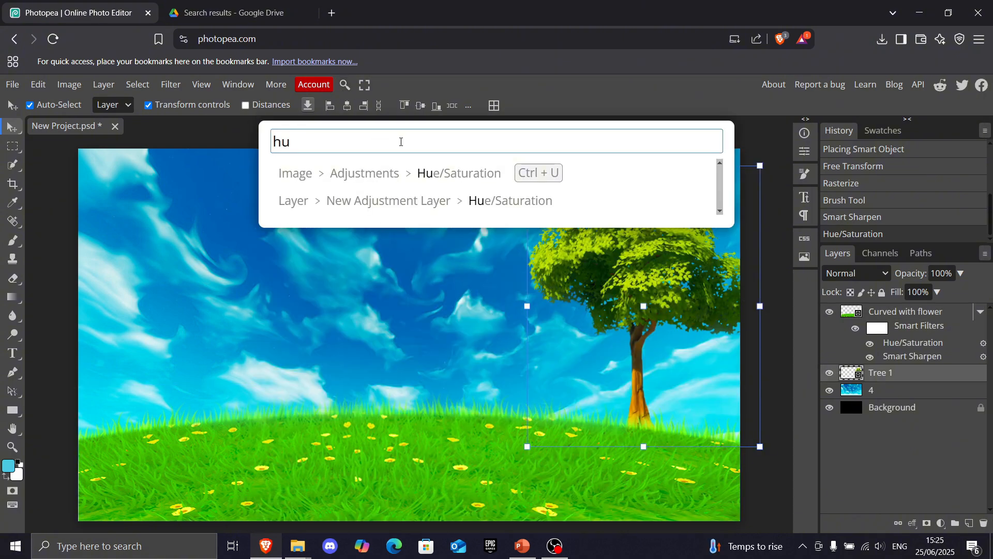
left_click(412, 177)
left_click_drag(823, 284, 864, 291)
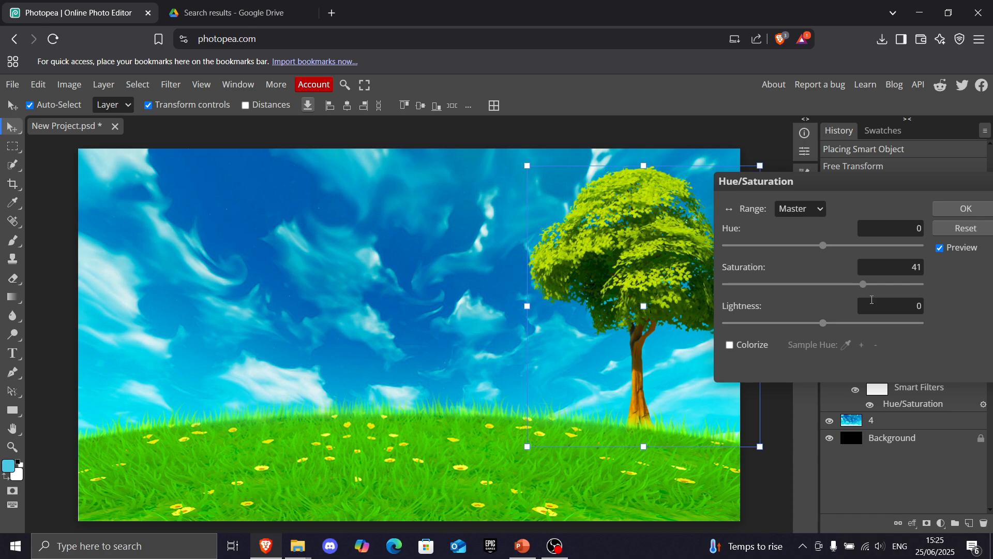
left_click(975, 209)
Place Vignette.png from the local Background folder over the whole canvas and stack it at the top of the layers.
mouse_move(297, 546)
left_click(343, 494)
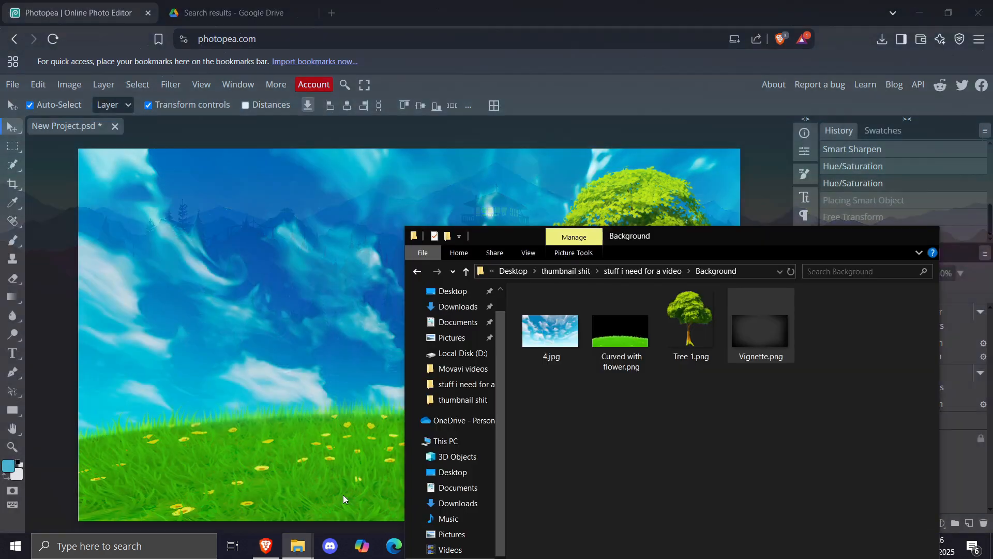
left_click_drag(762, 241, 805, 238)
left_click_drag(810, 324, 357, 319)
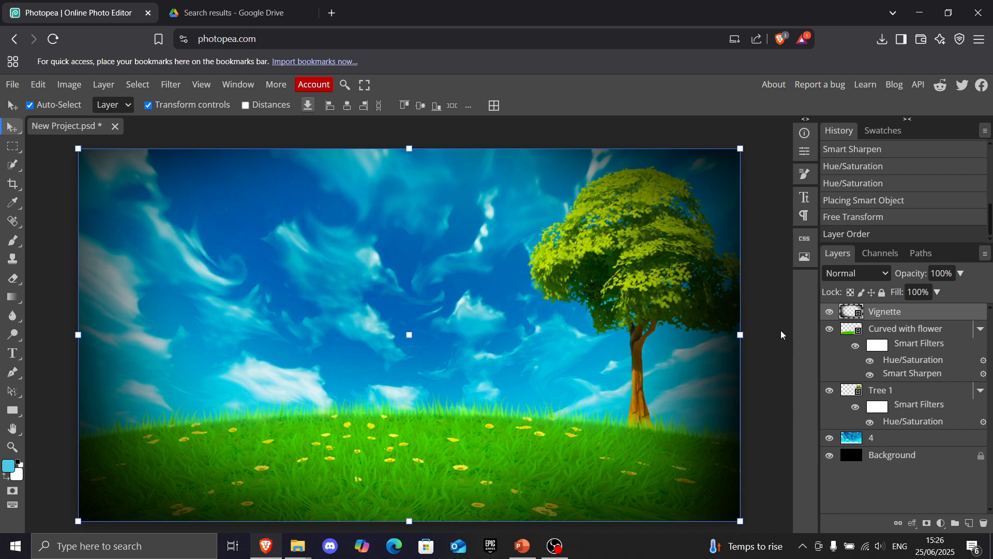
left_click(767, 331)
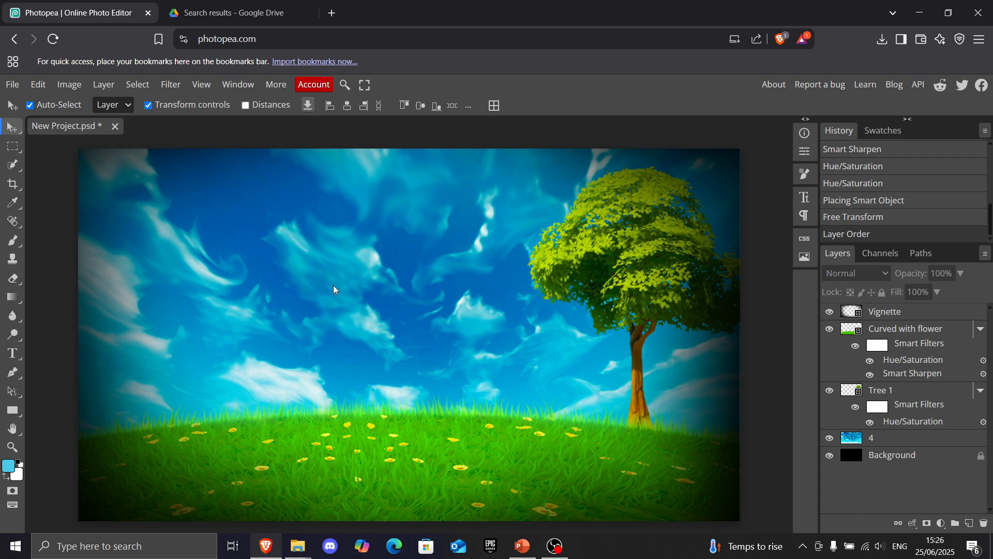
Switch to Google Drive and browse the character renders in the Cosmetics > 3D Renders > Others folder.
left_click(246, 16)
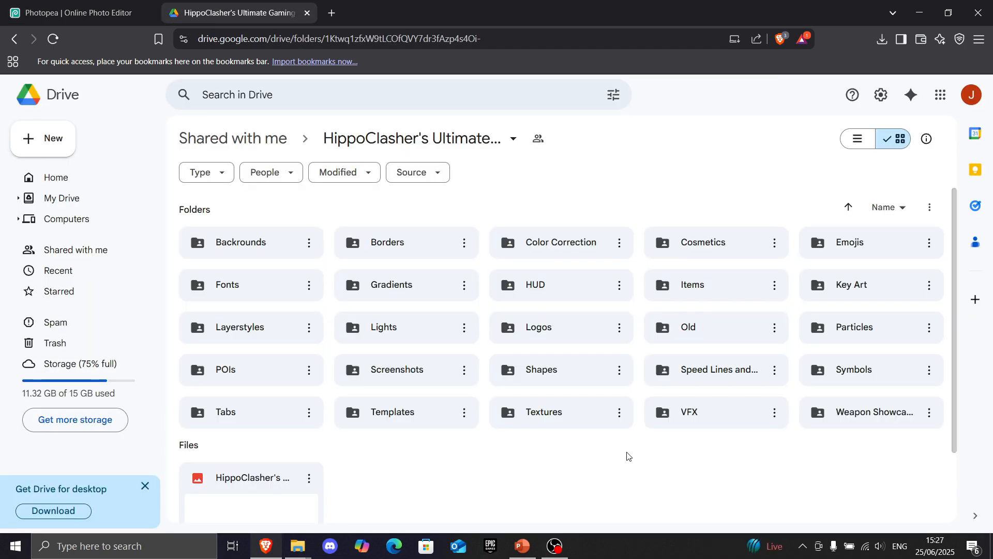
double_click(711, 256)
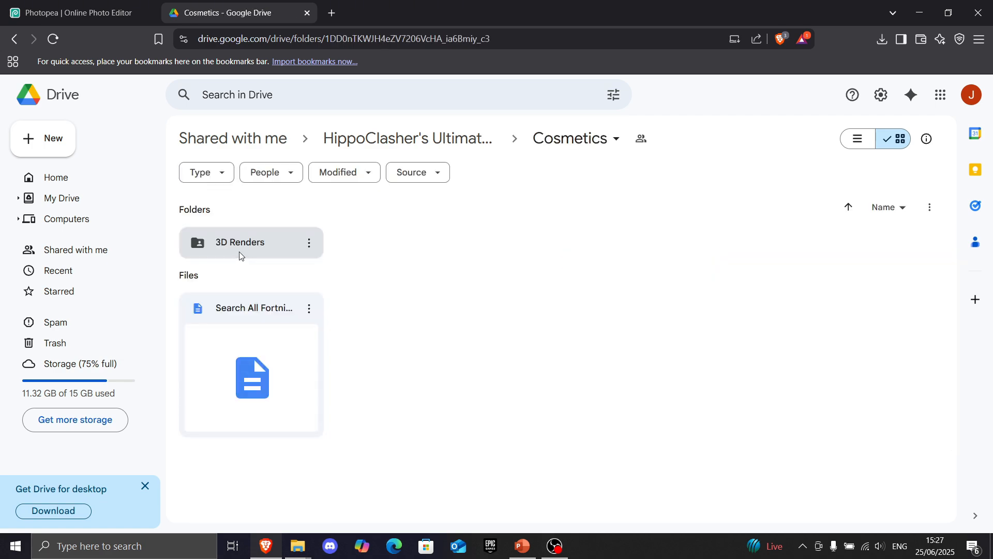
double_click(239, 255)
double_click(389, 241)
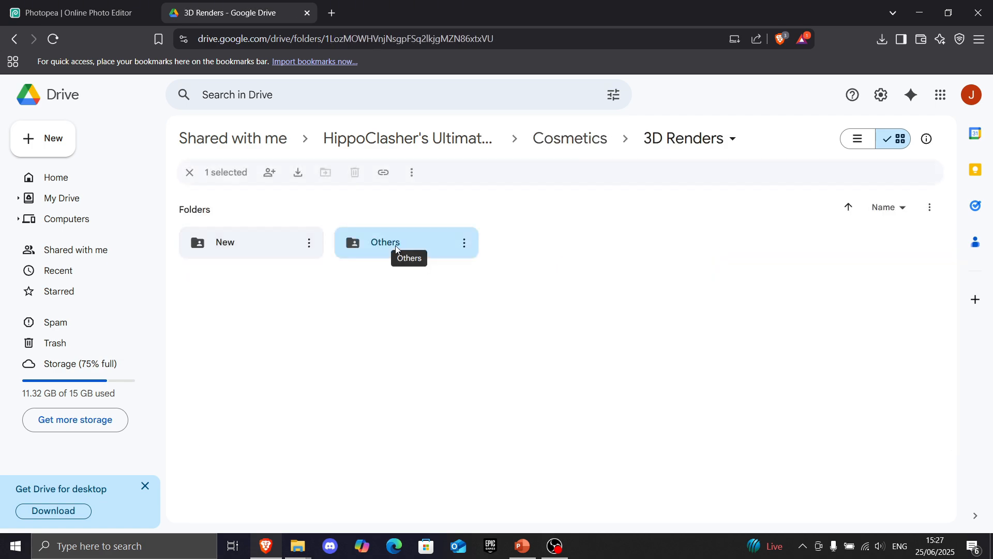
scroll(638, 412, "down", 10)
scroll(639, 413, "down", 20)
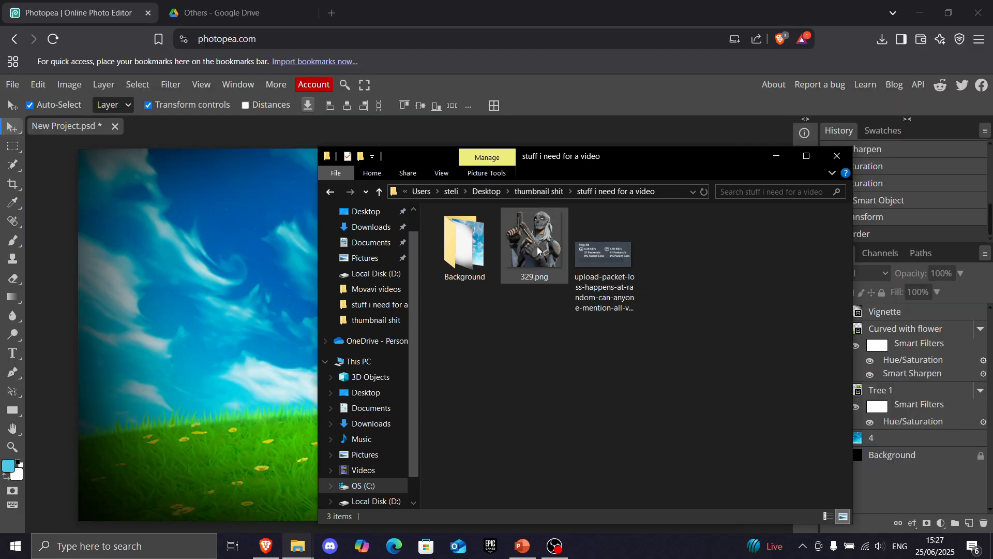
In Photopea, place 329.png as the top layer on the canvas's left side and the packet-loss image below it in the stack, on the right side.
left_click_drag(537, 246, 206, 358)
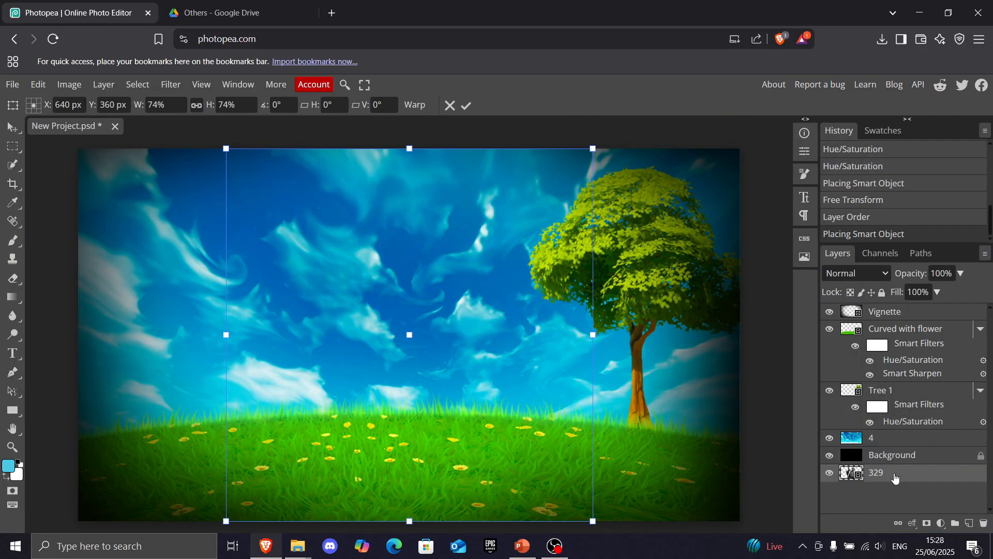
left_click_drag(471, 429, 284, 430)
left_click_drag(264, 286, 435, 213)
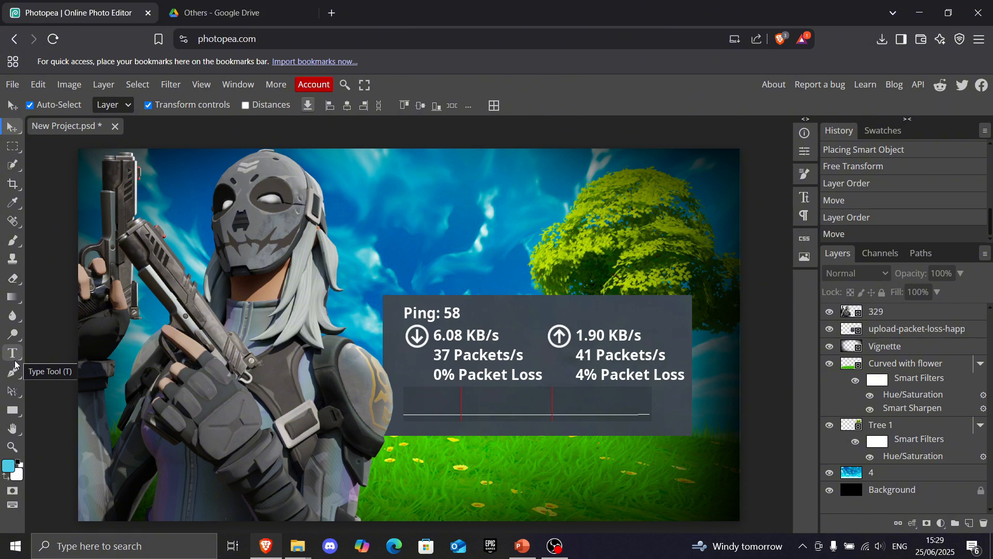
Add the white text "fix it now!" above the packet-loss image in the Distant Galaxy font at 107 px.
left_click(14, 356)
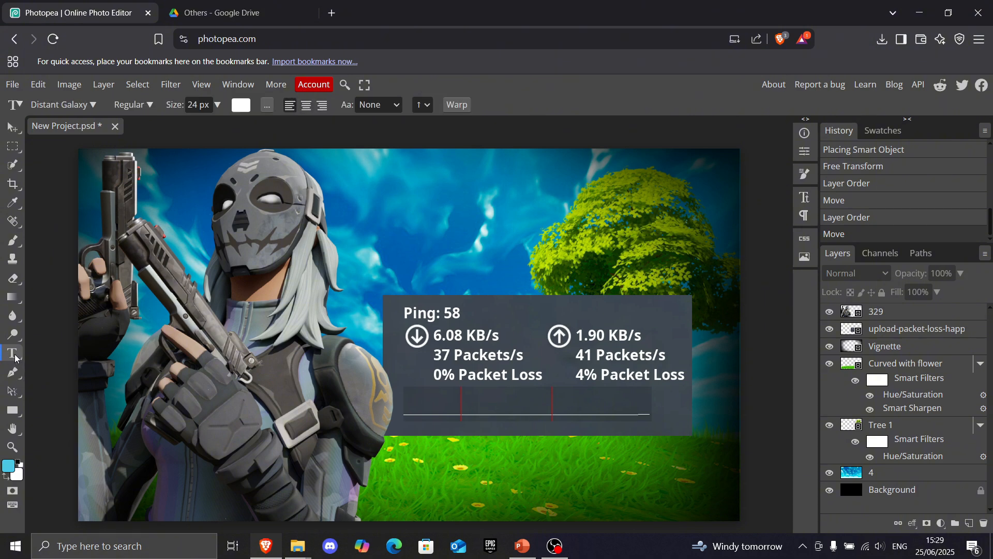
left_click(78, 105)
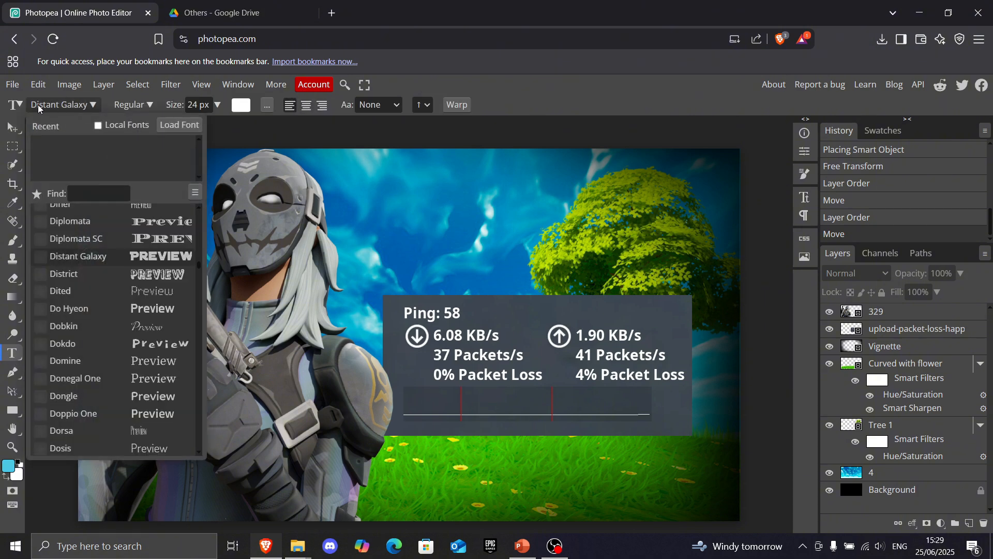
left_click(87, 192)
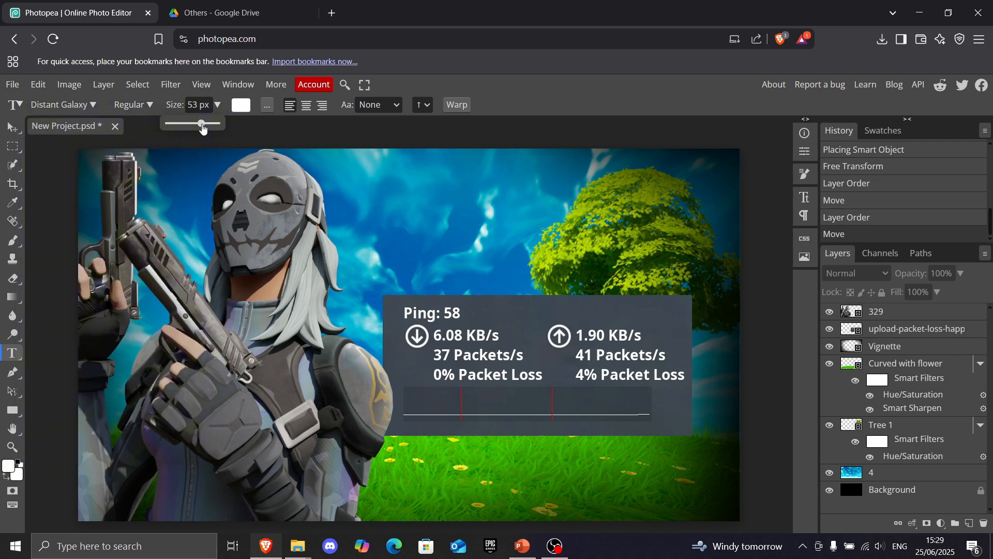
left_click_drag(202, 124, 210, 124)
left_click(377, 242)
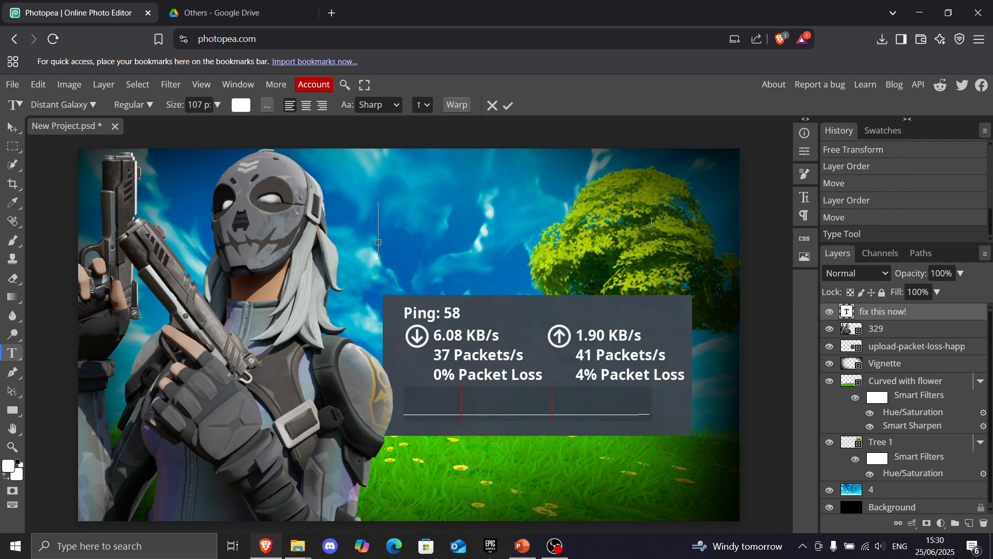
type("fix it now")
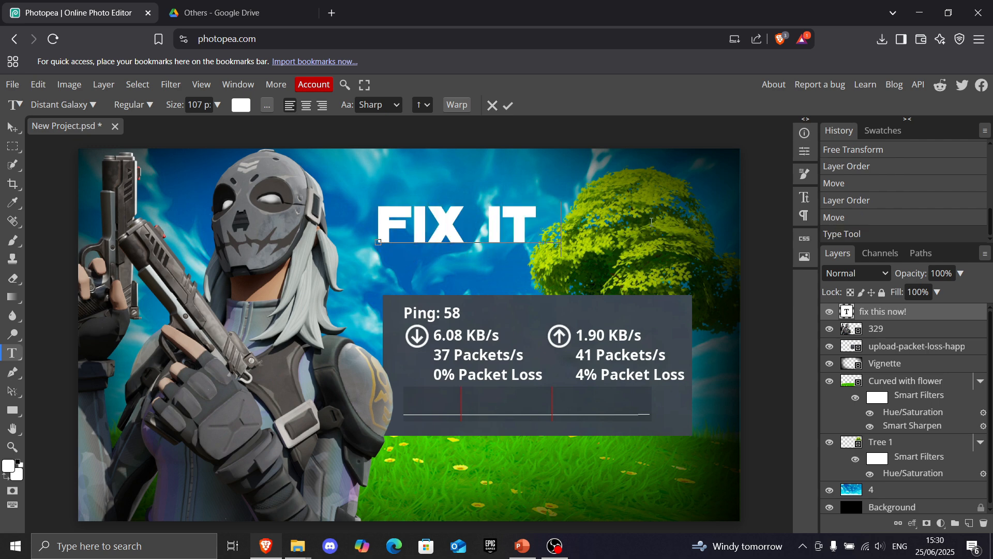
type("!")
key("ctrl+Return")
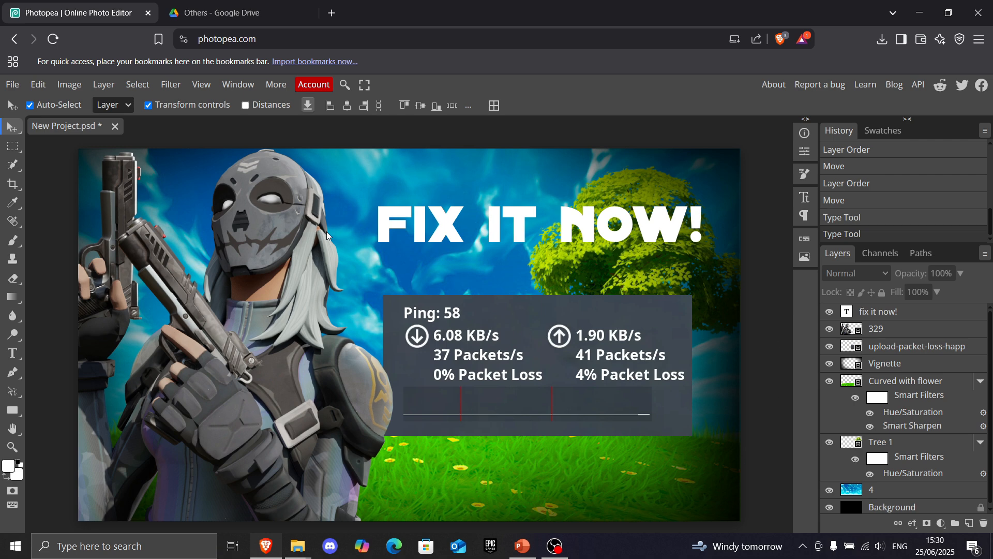
Enlarge the "fix it now!" text to about 123 px and position it above the packet-loss image, beside the character's head.
left_click(922, 313)
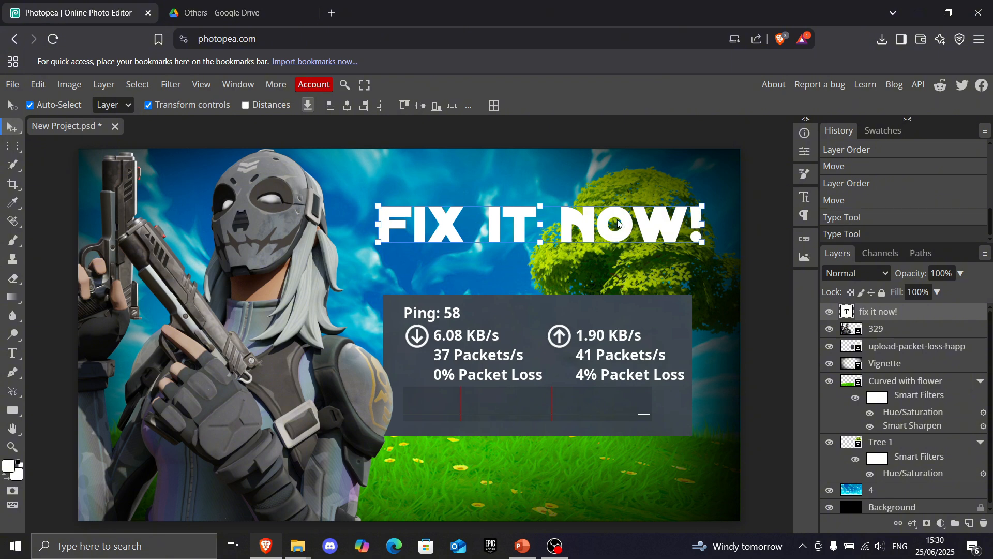
left_click_drag(617, 223, 598, 248)
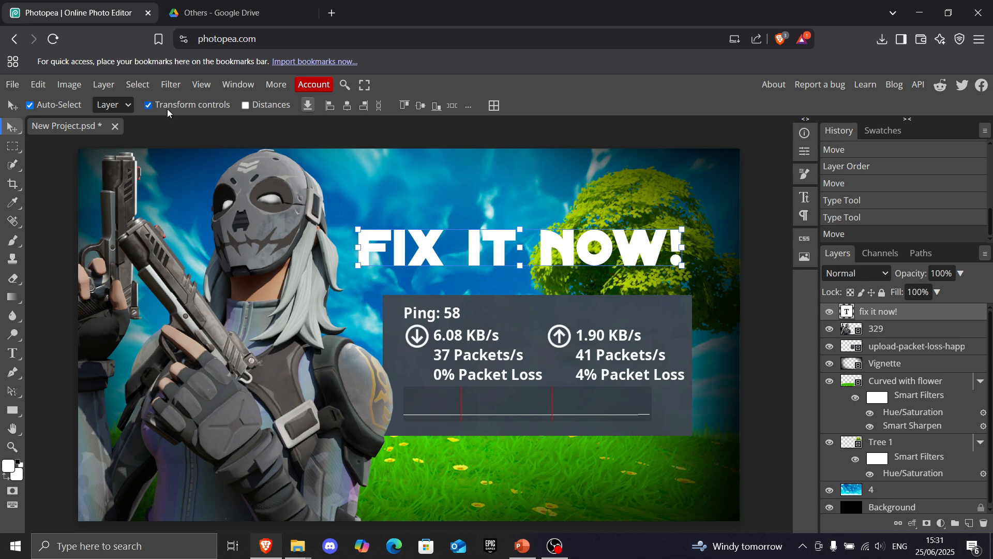
left_click(149, 105)
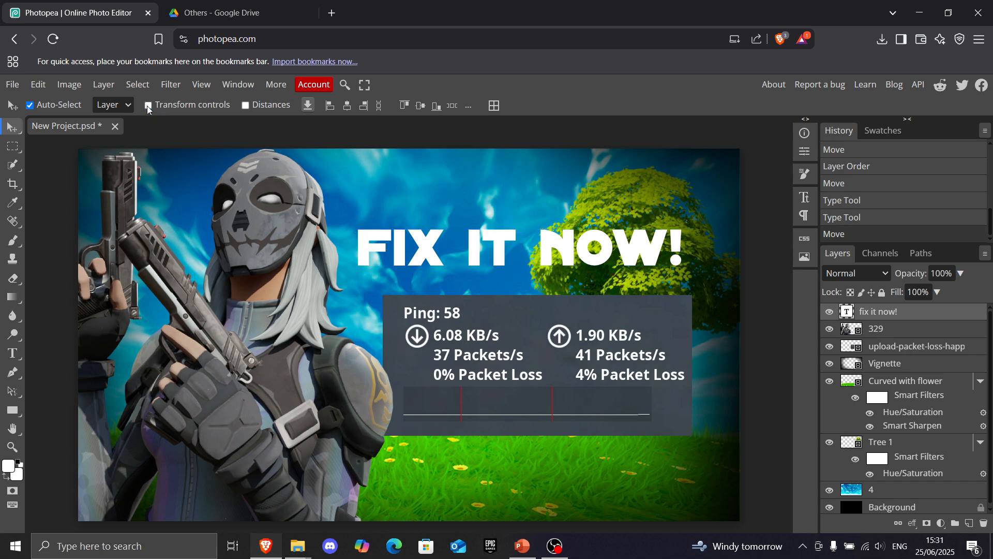
left_click(148, 106)
left_click_drag(644, 253, 660, 233)
left_click_drag(660, 230, 658, 223)
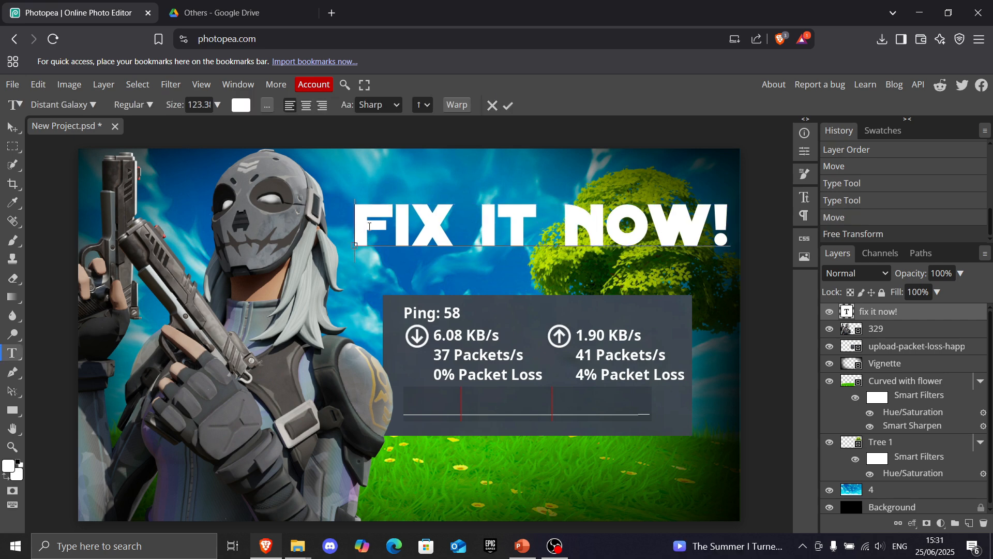
Colour the words "fix it" in the headline red (ff0000).
left_click_drag(369, 226, 538, 228)
left_click(241, 106)
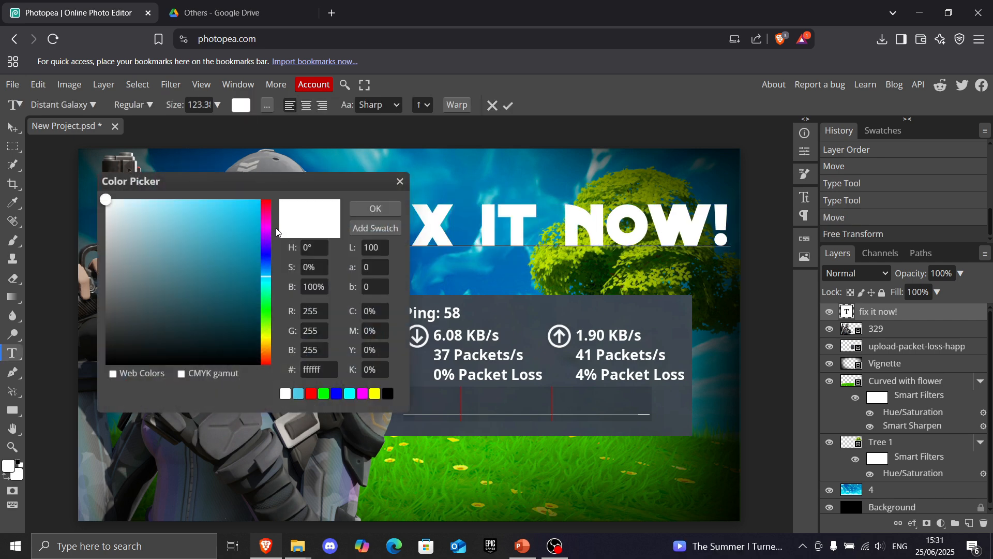
left_click(311, 395)
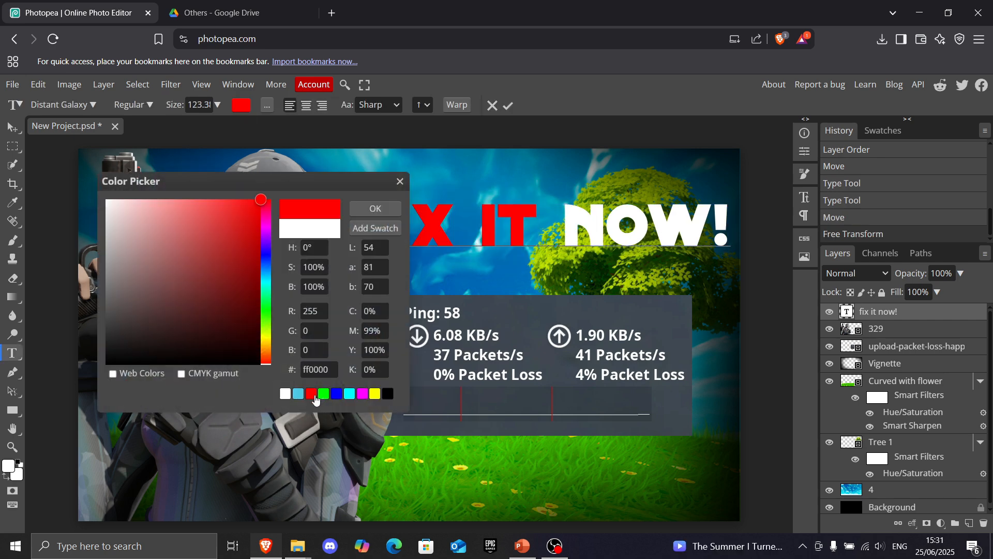
left_click(377, 208)
Colour the word "now!" in the headline yellow (ffff00) and finish editing the text.
left_click_drag(567, 225, 737, 221)
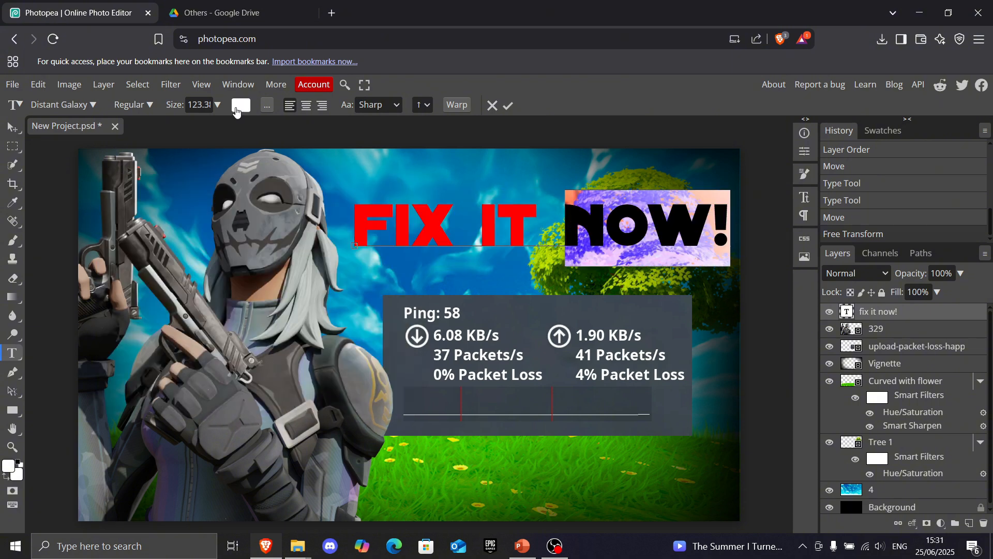
left_click(241, 105)
left_click(376, 398)
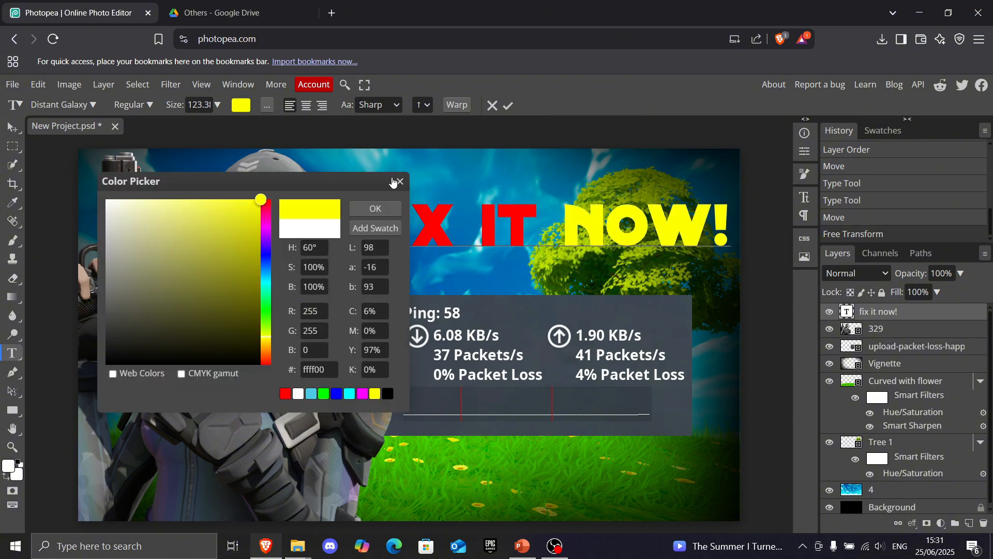
left_click(376, 208)
left_click(766, 291)
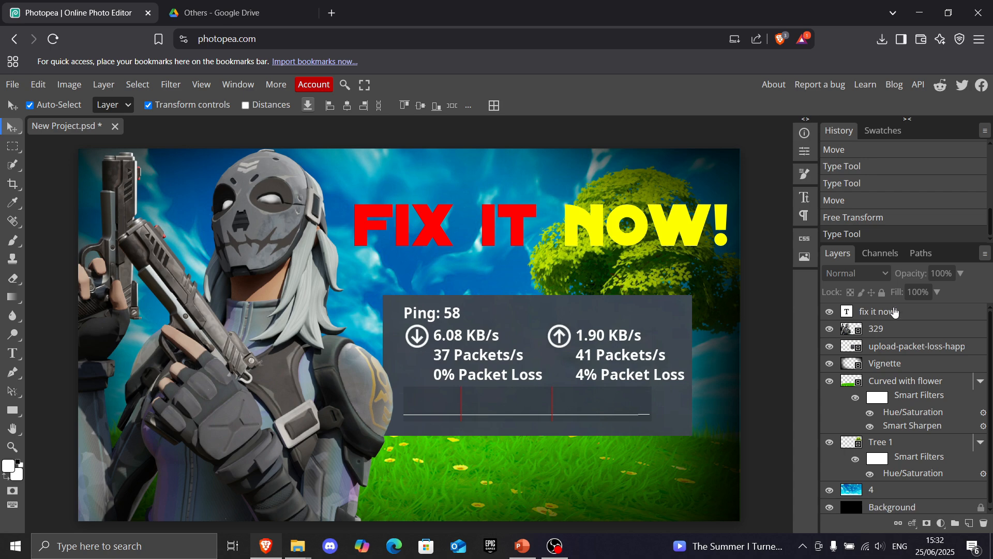
Add a black outside stroke of 12 px to the "fix it now!" headline text.
left_click(931, 313)
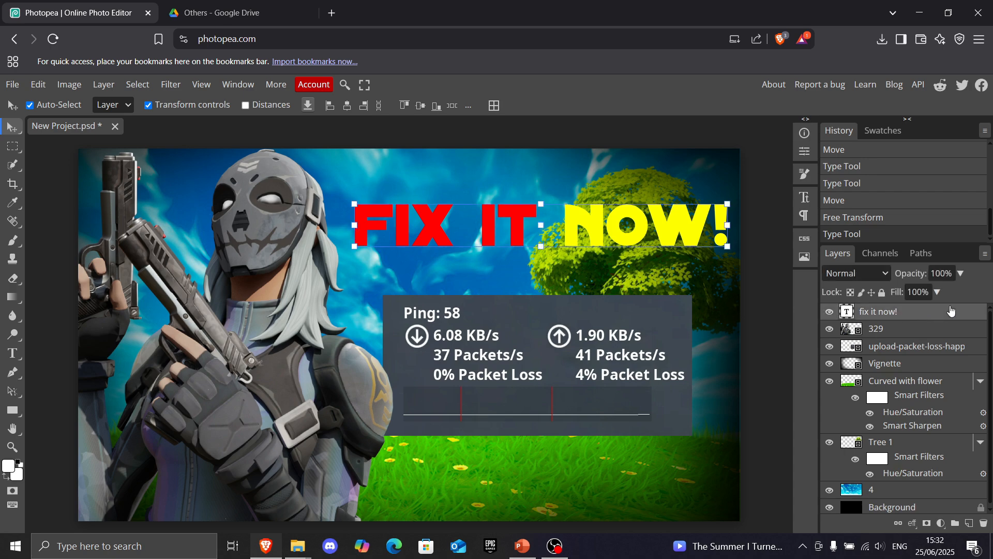
double_click(942, 314)
left_click_drag(488, 105, 817, 268)
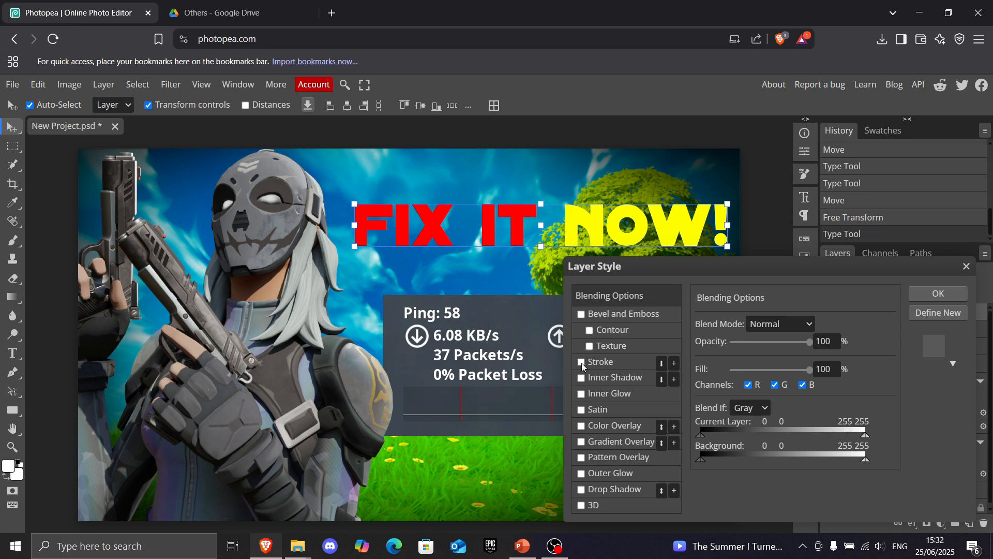
left_click(582, 363)
left_click(600, 362)
left_click_drag(733, 326, 739, 331)
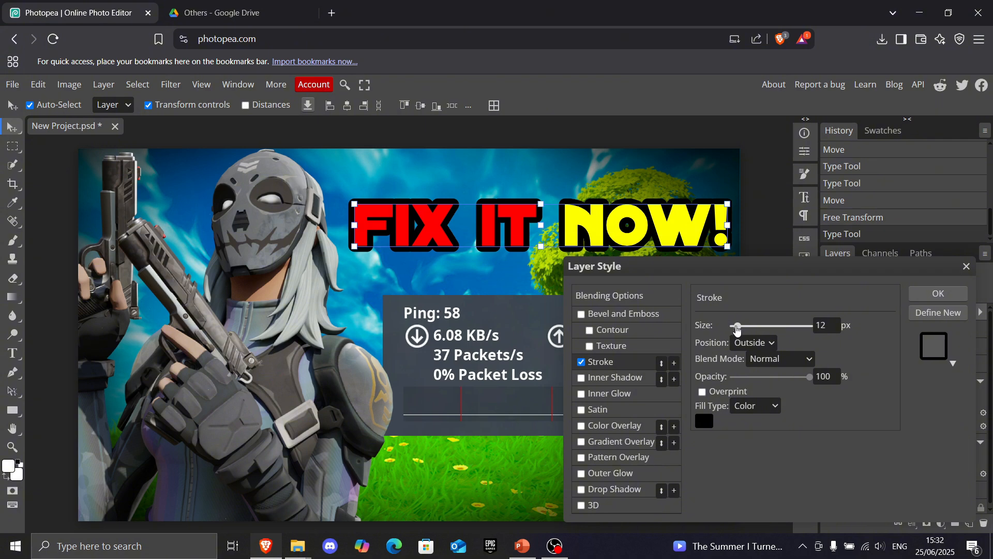
Give the headline a Multiply drop shadow with 85% opacity, 107° angle, 27 px distance and 27 px size.
left_click(581, 492)
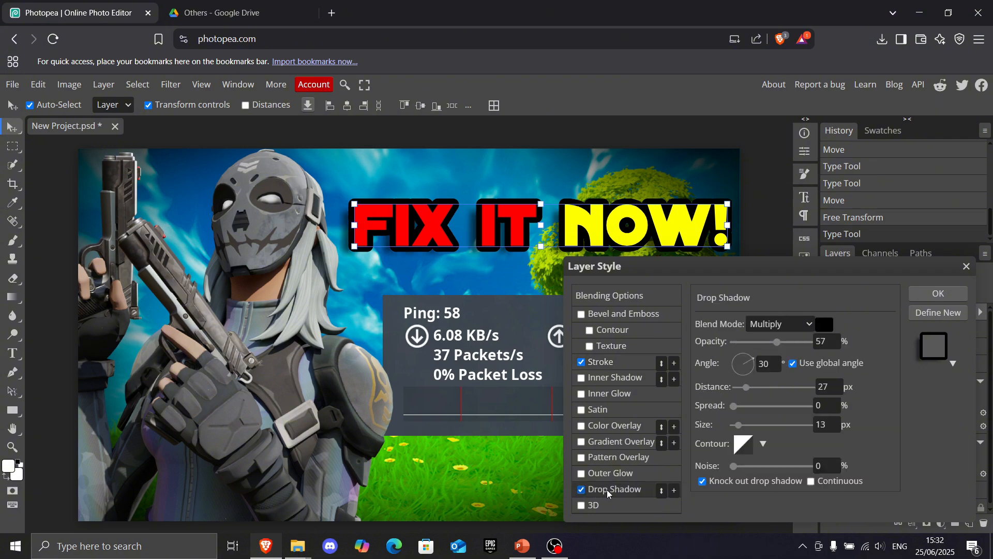
left_click_drag(739, 427, 754, 428)
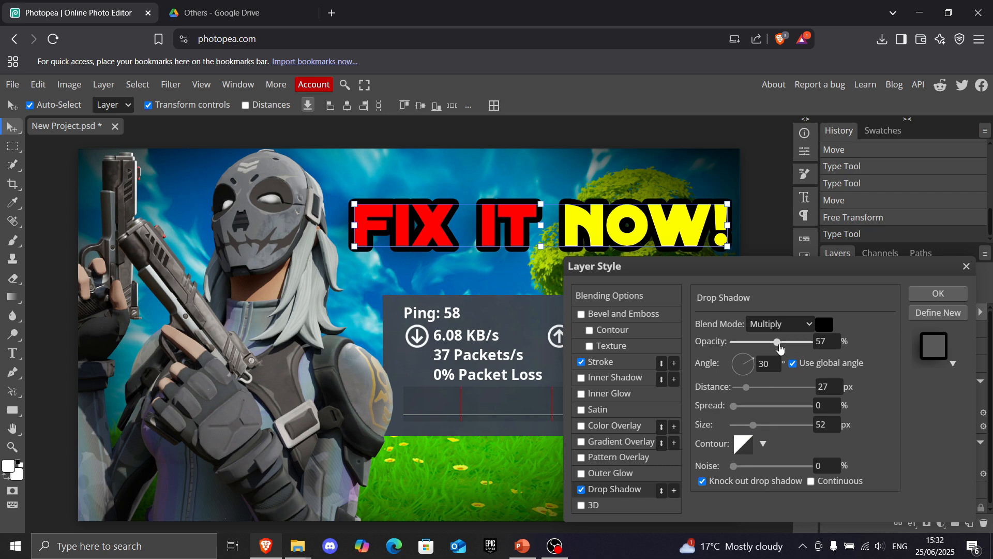
left_click_drag(781, 348, 741, 357)
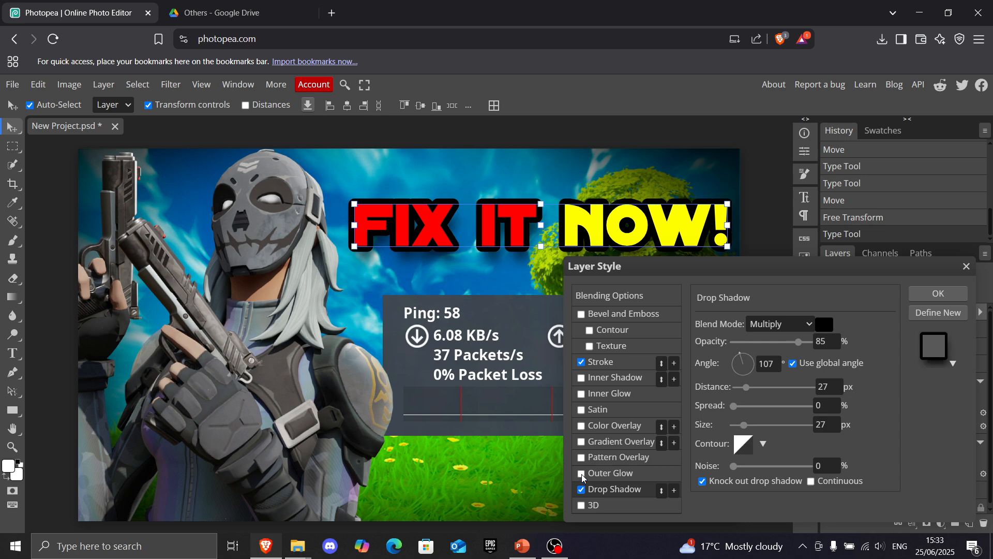
Add a white outer glow to the headline with 100% opacity and a size of about 73 px, and apply the layer style.
left_click(612, 475)
left_click(704, 377)
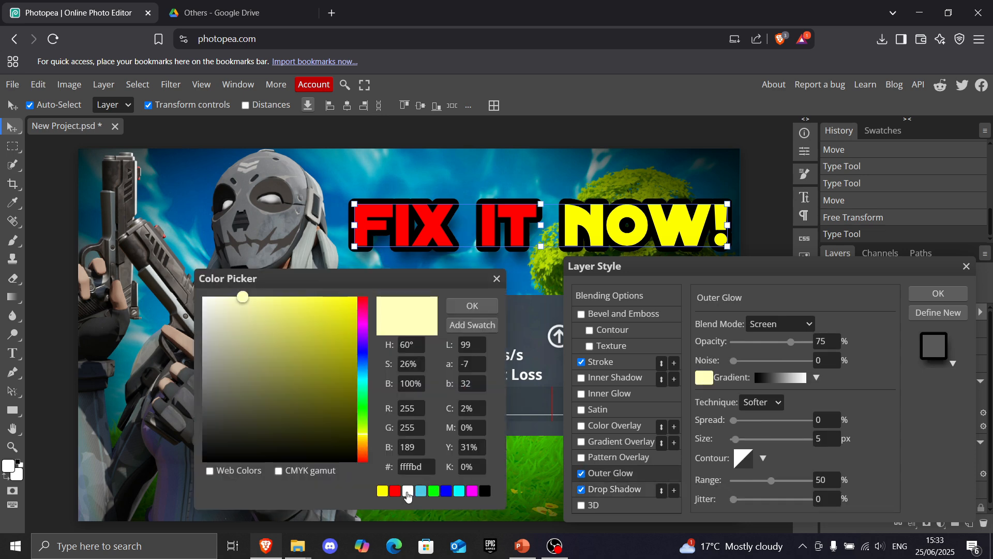
left_click(407, 491)
left_click(472, 306)
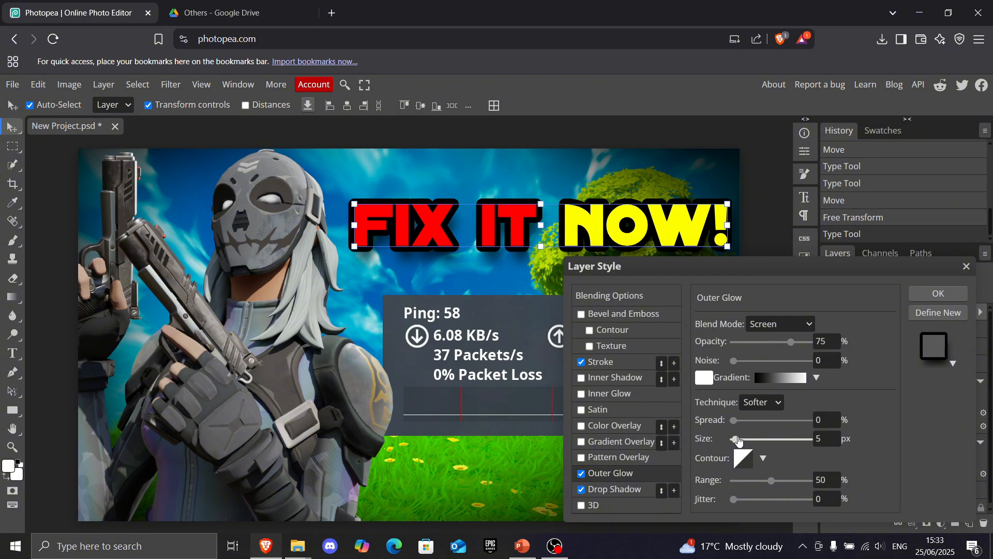
left_click_drag(738, 440, 762, 440)
left_click_drag(791, 342, 811, 344)
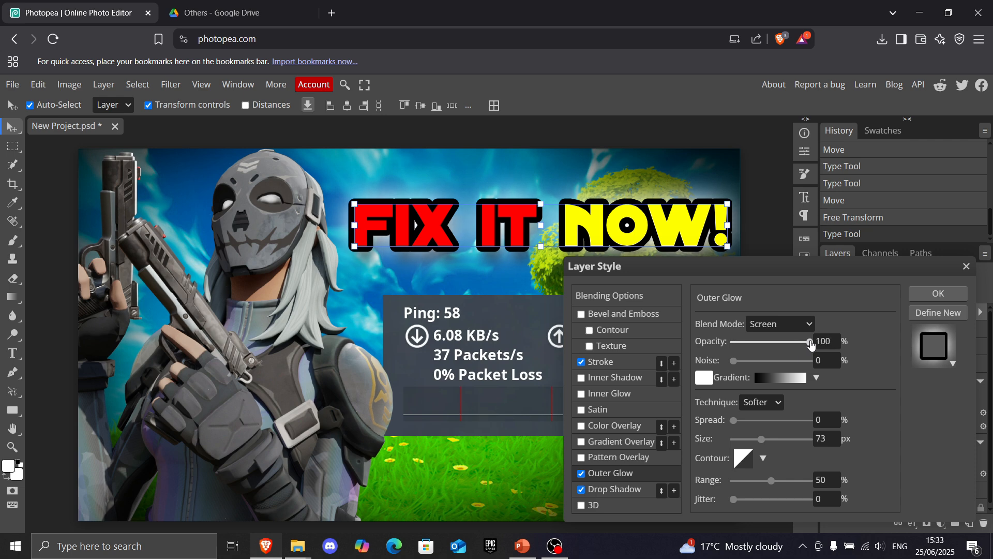
key("Return")
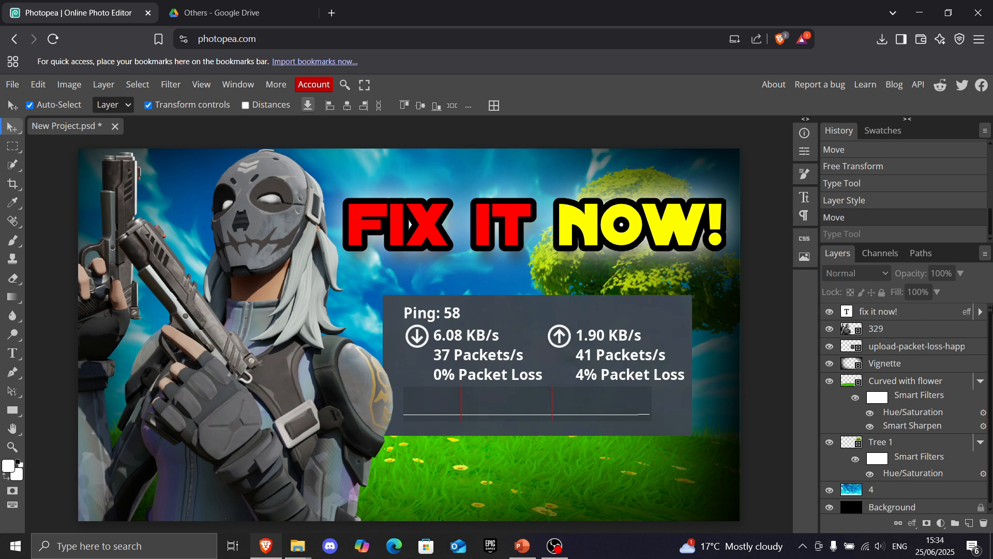
Give the character layer 329 a drop shadow and a white outer glow of about 24 px with slightly reduced opacity.
double_click(943, 335)
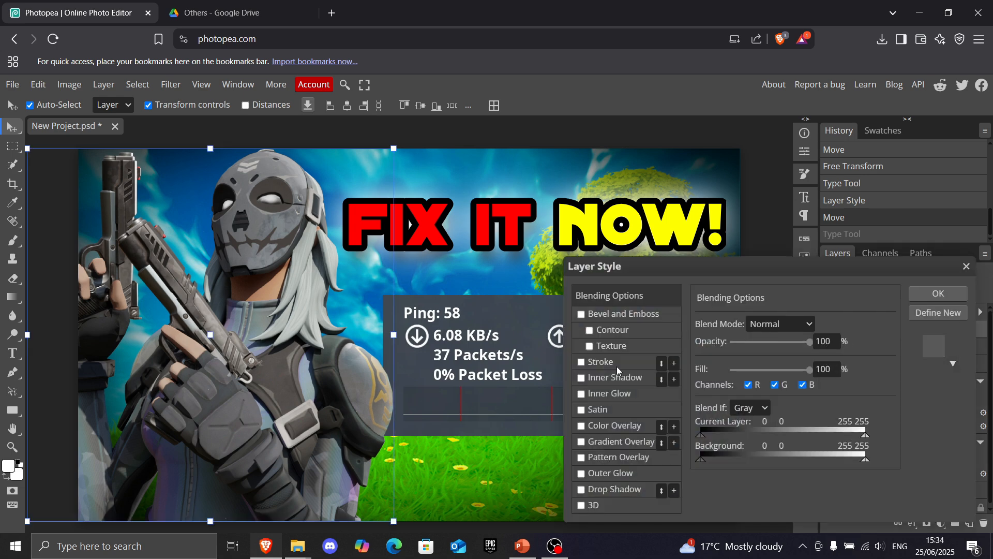
left_click(581, 490)
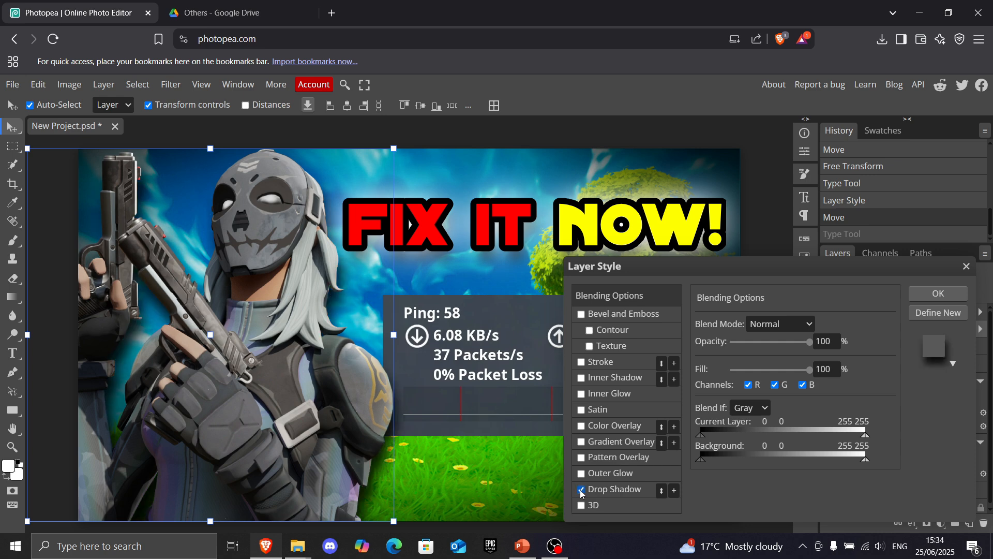
left_click(582, 474)
left_click(611, 473)
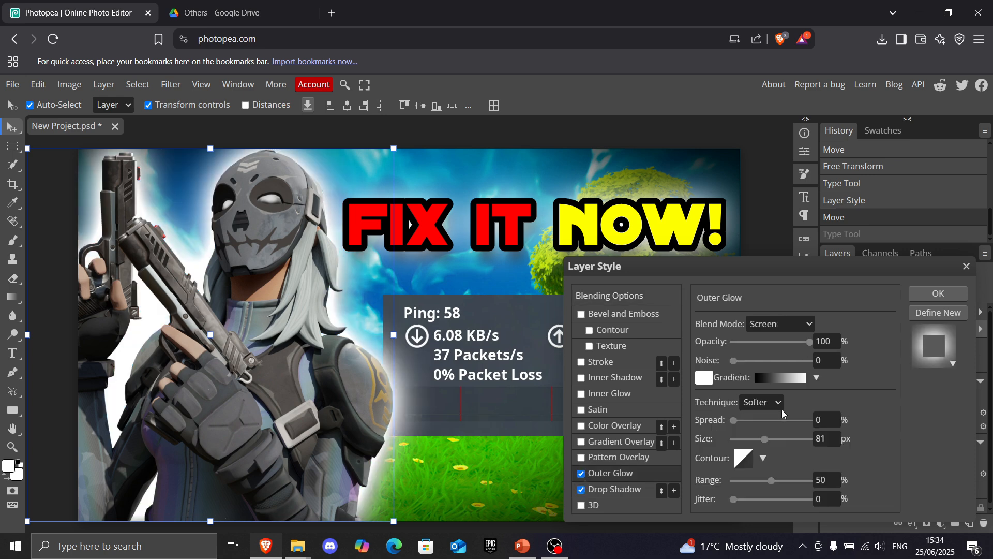
left_click_drag(767, 441, 744, 443)
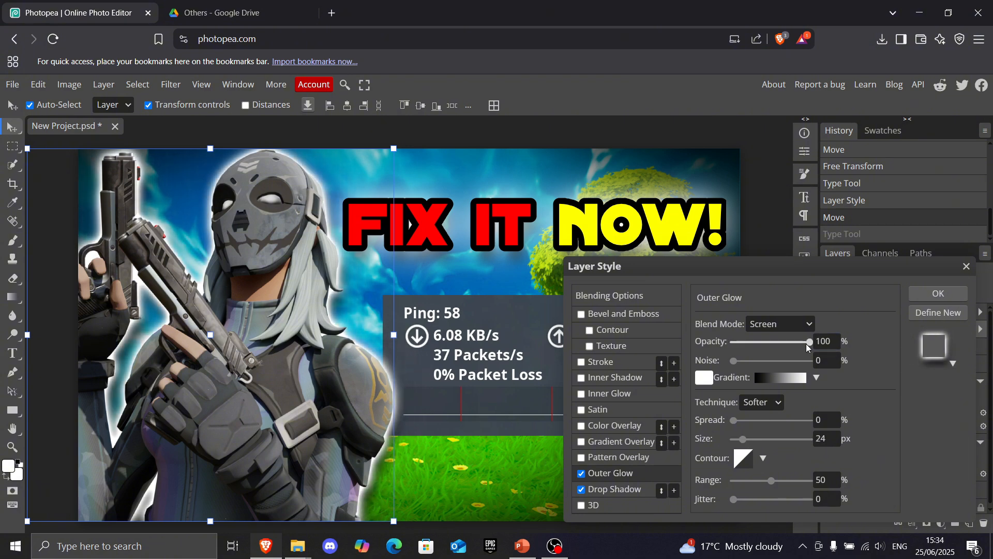
left_click_drag(810, 342, 801, 345)
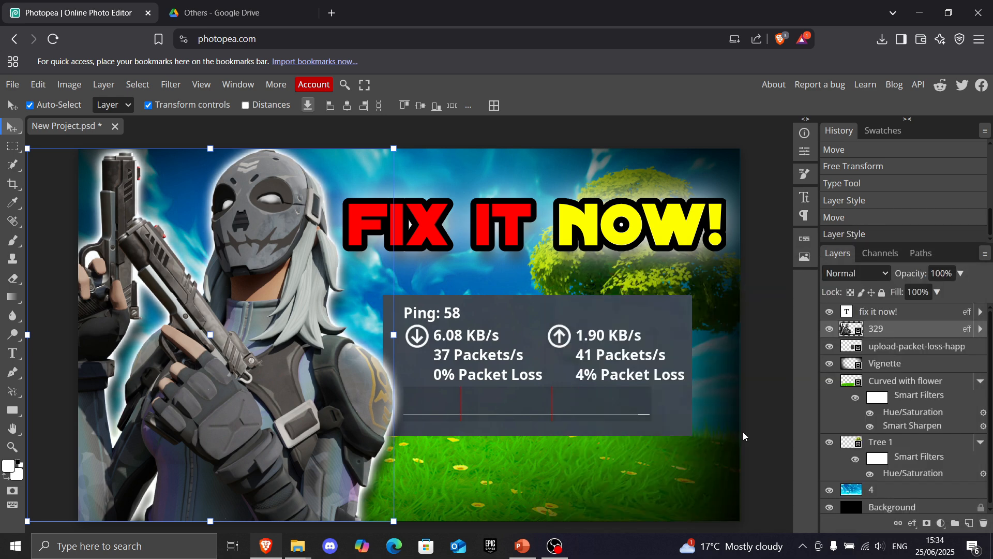
key("Return")
Boost the character's colours by raising its saturation with a Hue/Saturation adjustment.
left_click(343, 90)
type("hue")
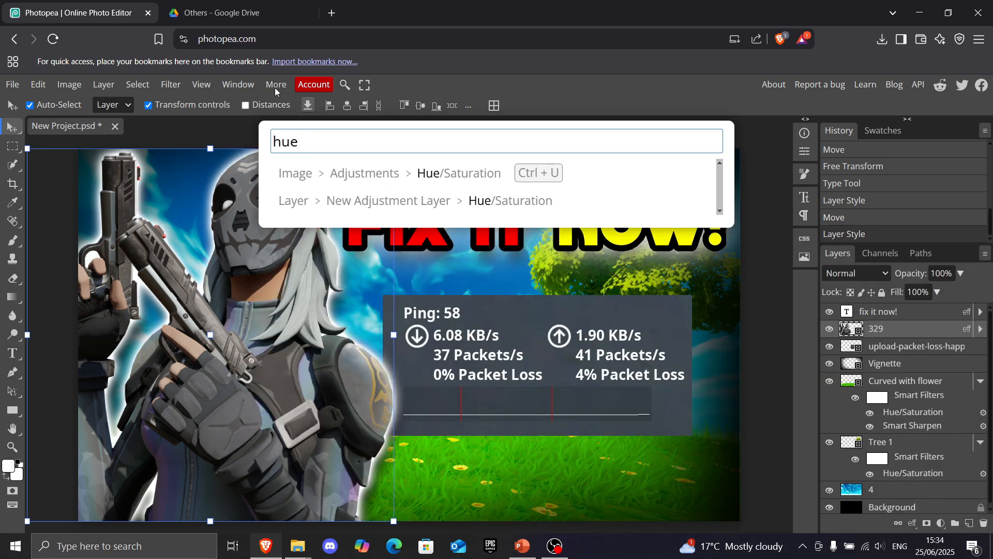
left_click(388, 176)
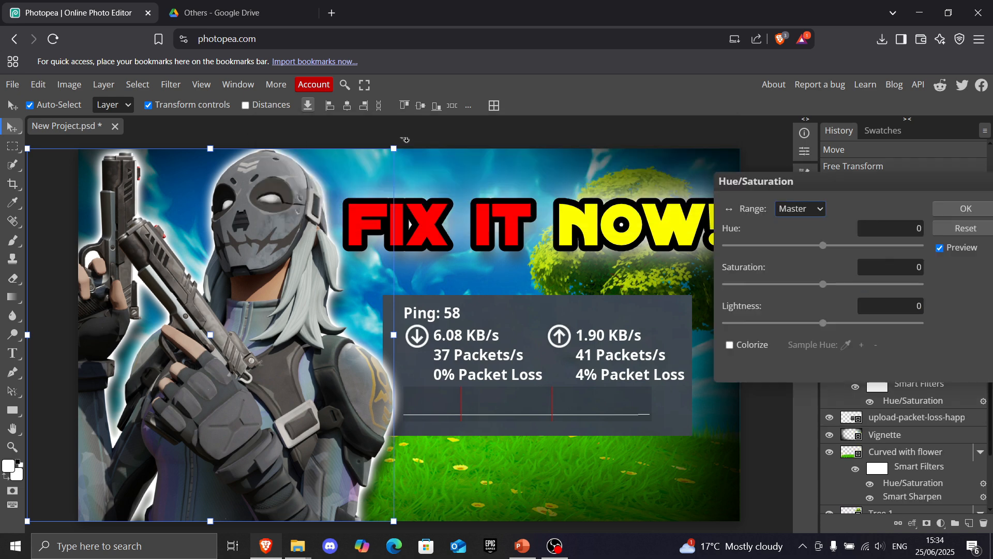
left_click_drag(781, 290, 883, 291)
key("Return")
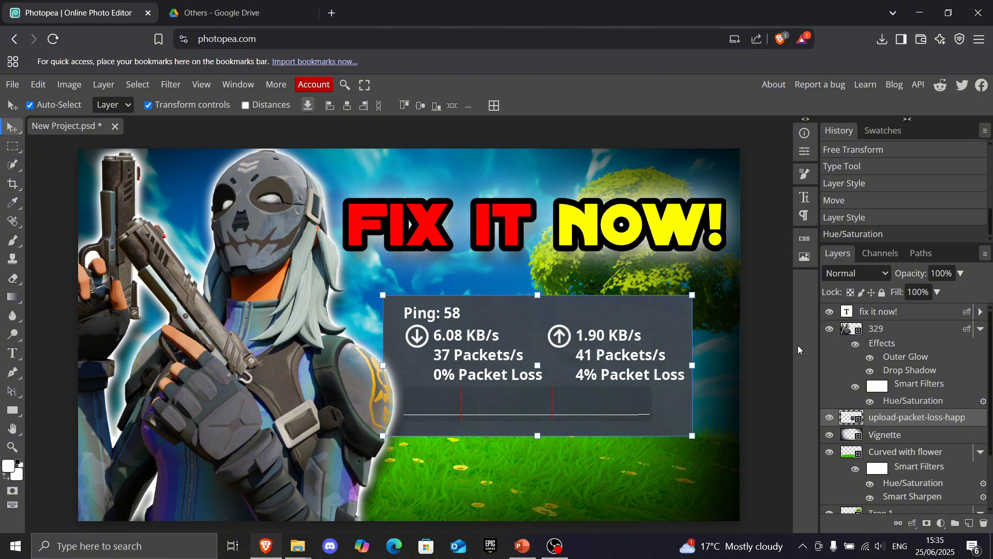
Apply a drop shadow and a white outer glow to the packet-loss image layer.
double_click(969, 419)
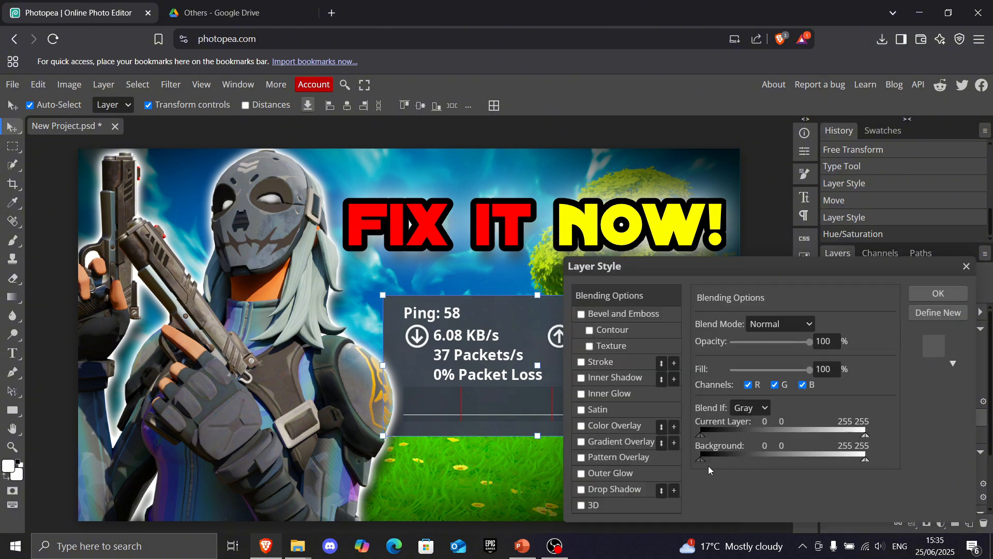
left_click(588, 490)
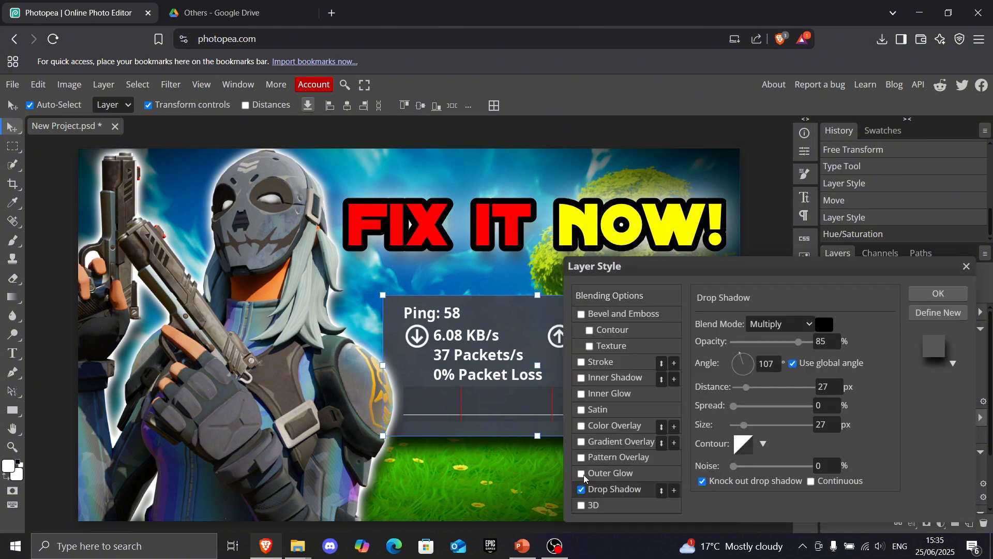
left_click(581, 474)
key("Return")
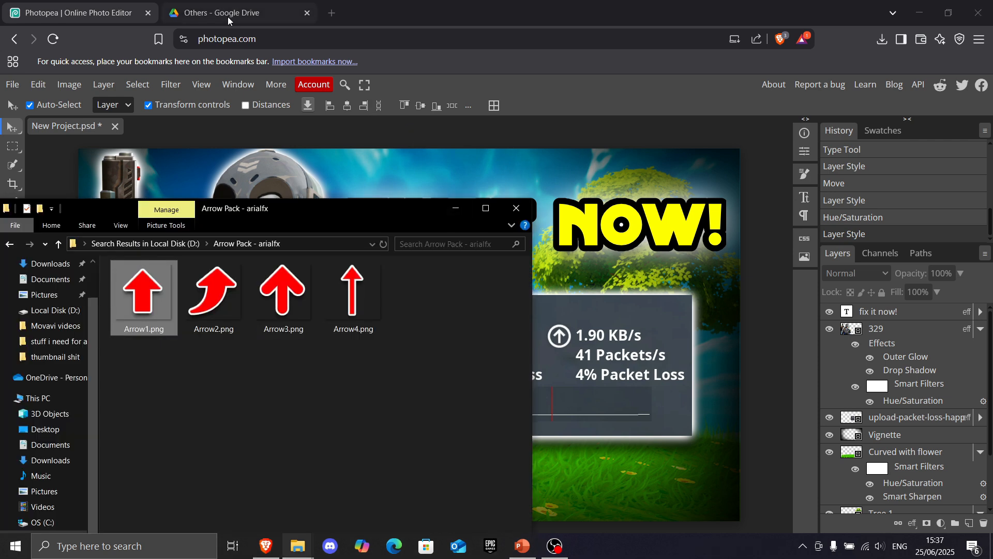
Place Arrow1.png from the Arrow Pack folder into the thumbnail and move its layer above all the others.
left_click_drag(142, 279, 653, 432)
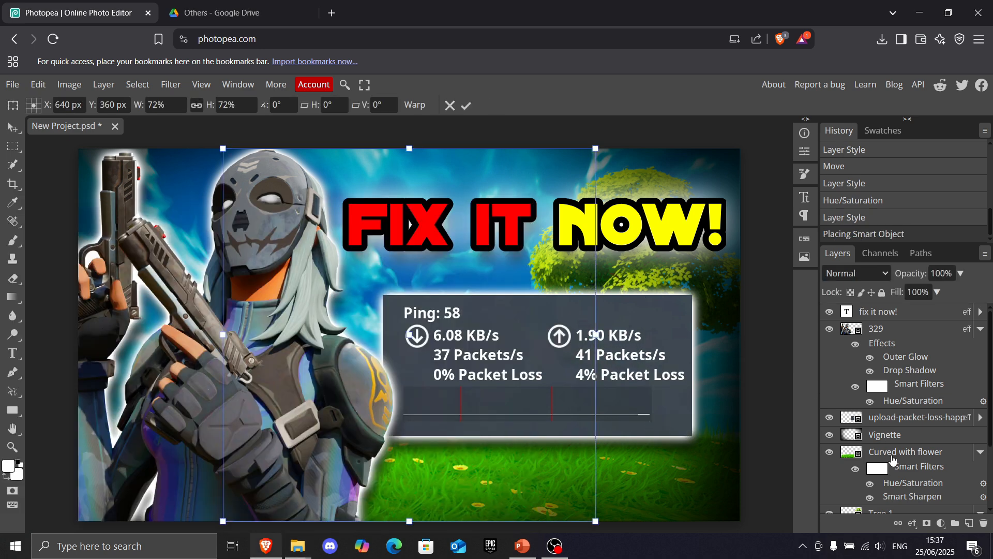
scroll(892, 458, "down", 3)
left_click_drag(880, 506, 892, 322)
left_click_drag(905, 417, 903, 310)
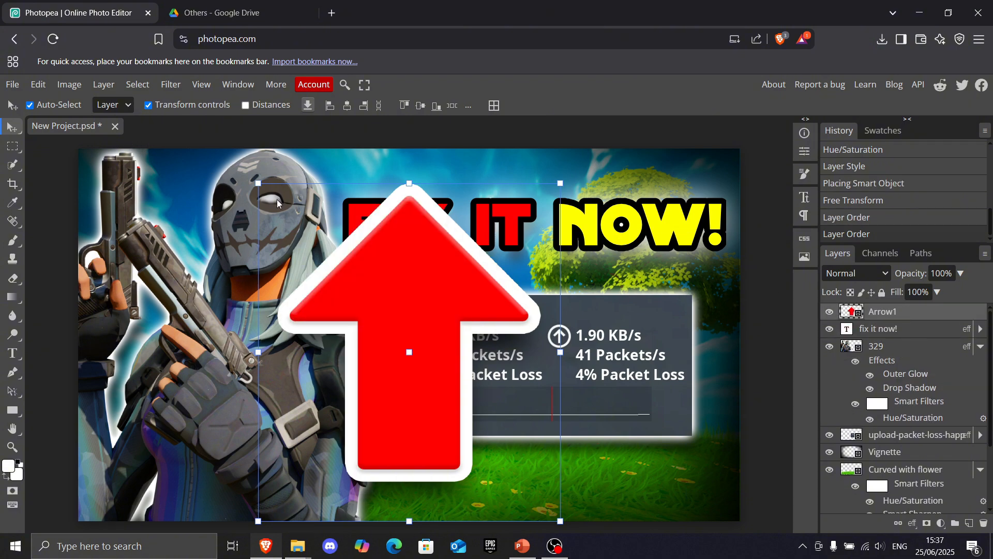
Scale the red arrow to about 25%, rotate it about -41° and position it over the packet-loss image's lower edge, pointing at the graph.
left_click_drag(259, 181, 311, 252)
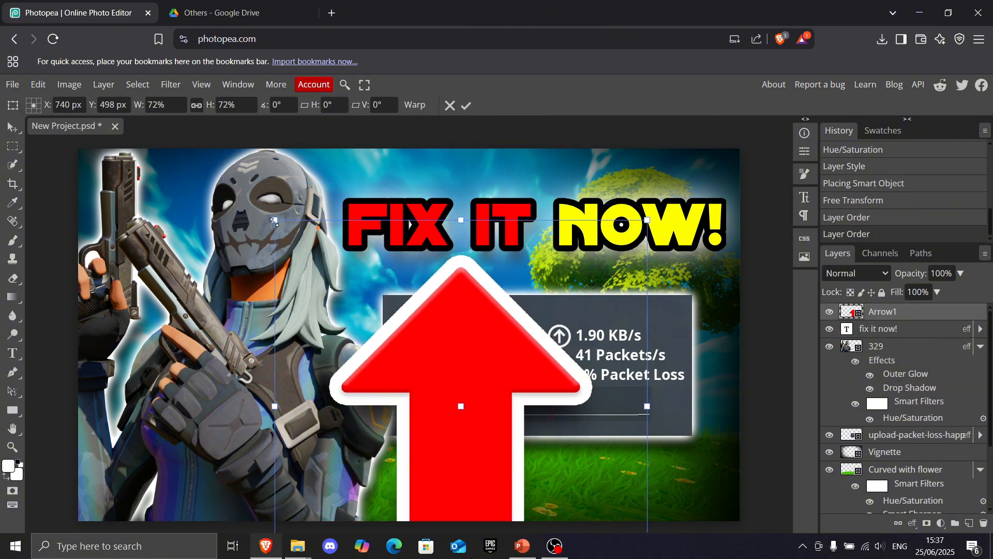
left_click_drag(275, 221, 517, 462)
left_click_drag(595, 483, 580, 363)
left_click_drag(635, 336, 571, 316)
left_click_drag(568, 396, 639, 444)
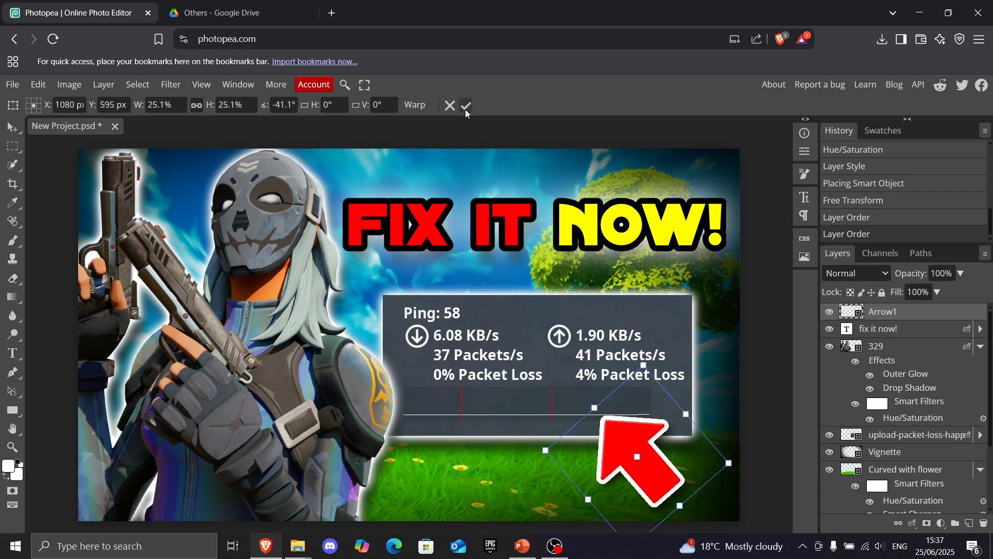
left_click(465, 106)
left_click(770, 423)
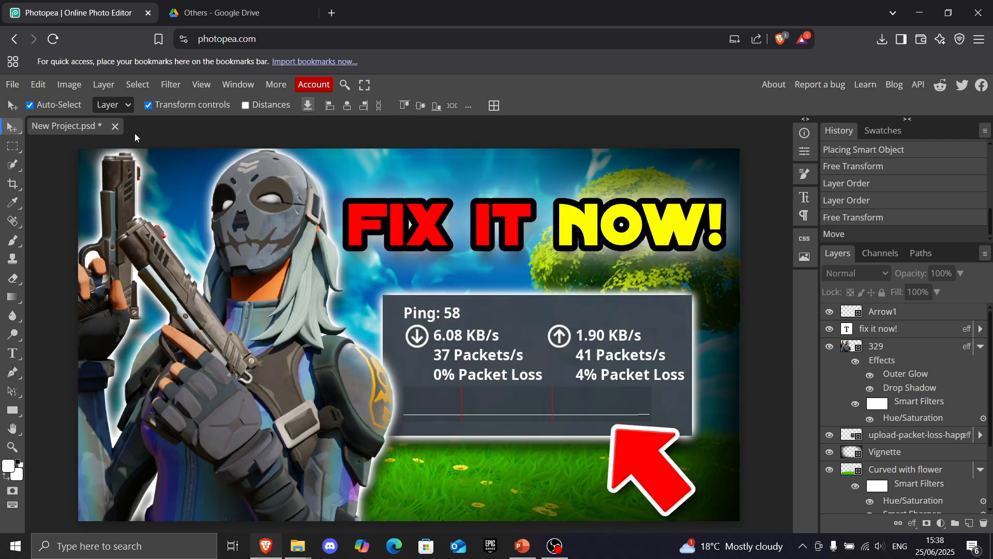
Export the finished thumbnail in PNG format.
left_click(14, 85)
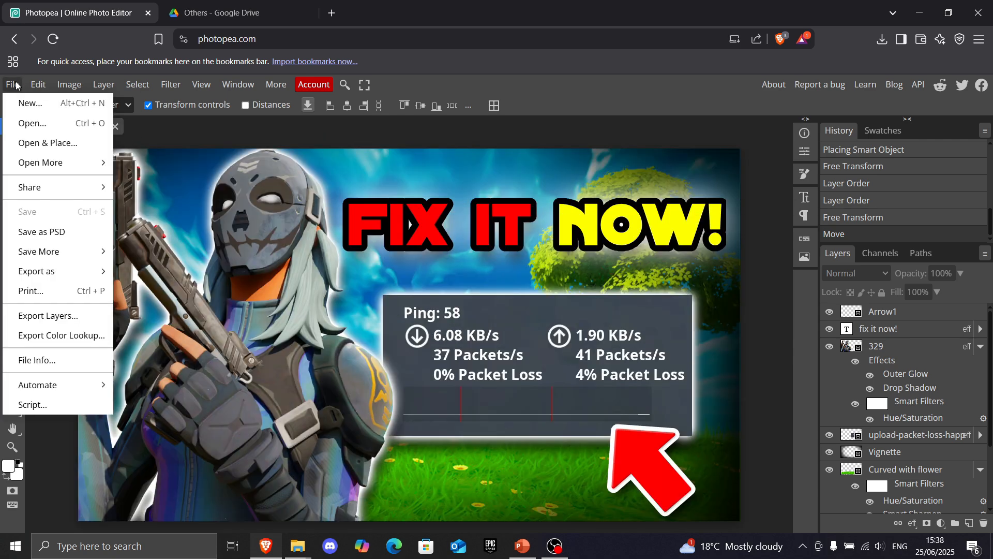
mouse_move(54, 280)
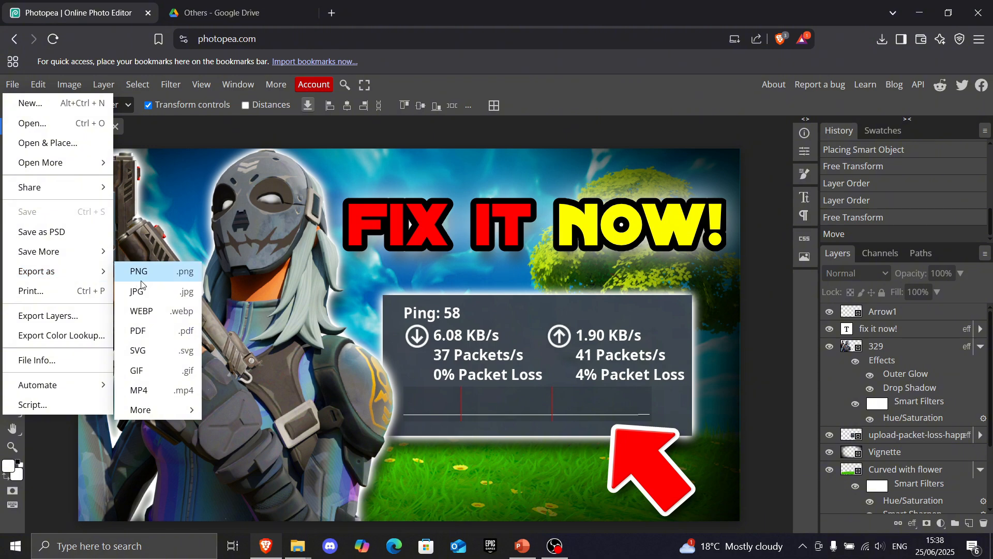
left_click(173, 274)
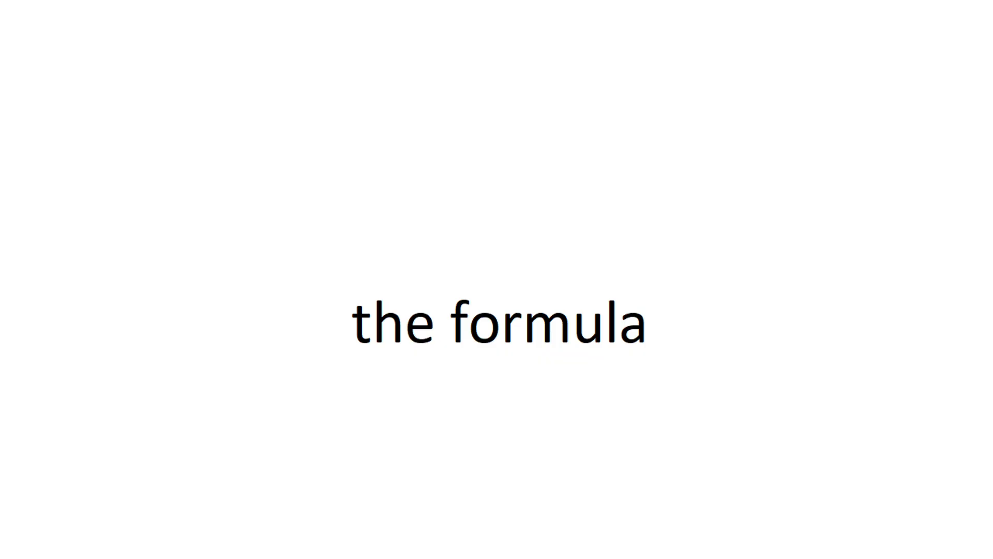